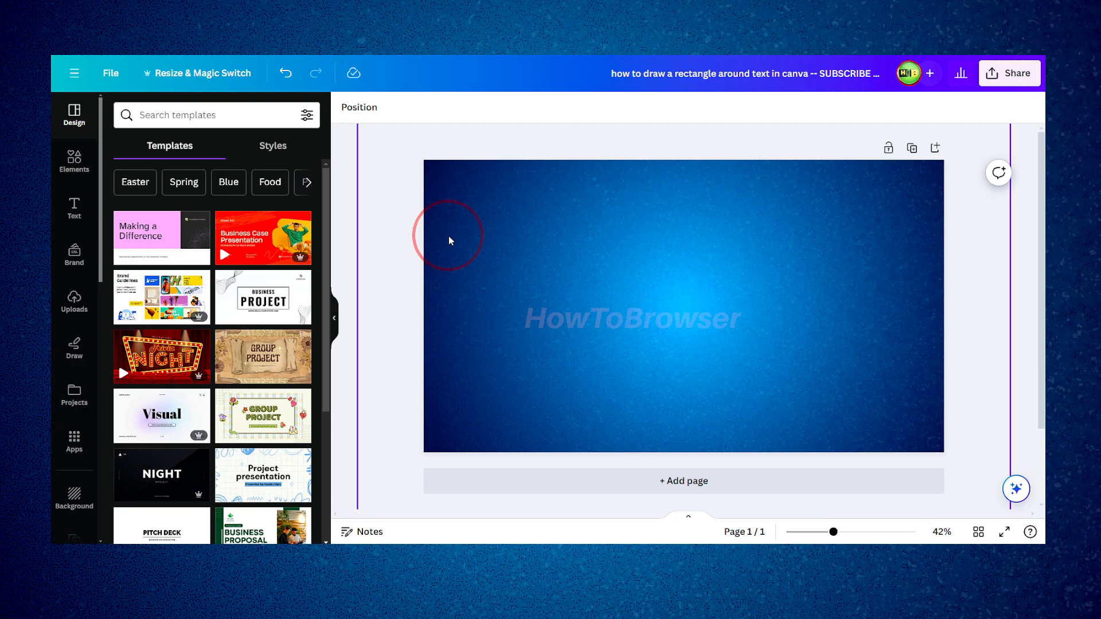
left_click(70, 166)
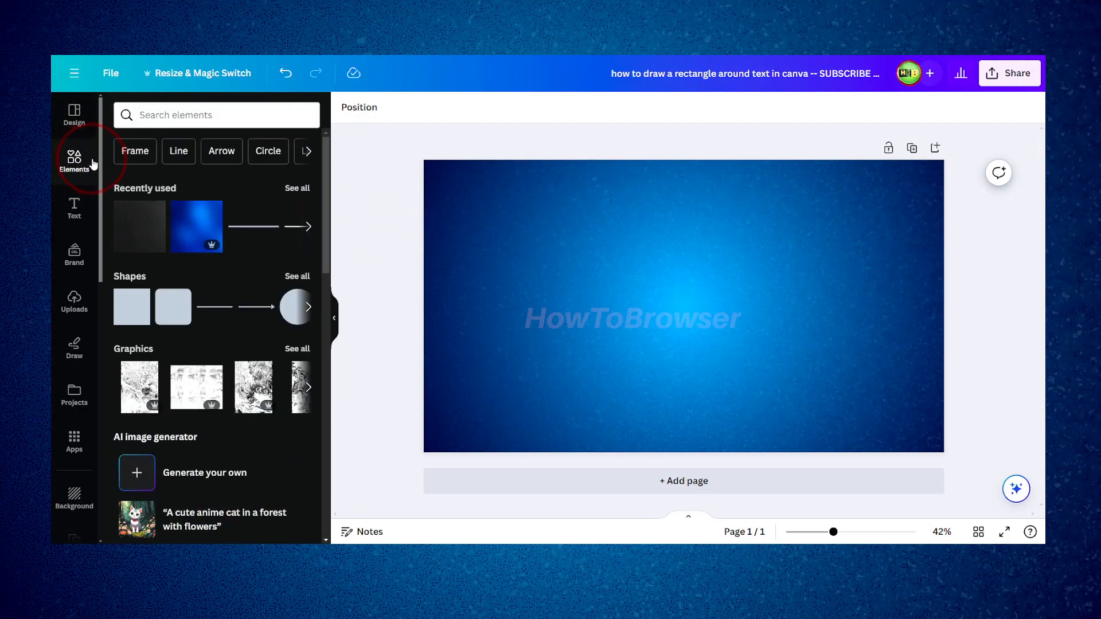
left_click(75, 218)
left_click(175, 282)
triple_click(646, 310)
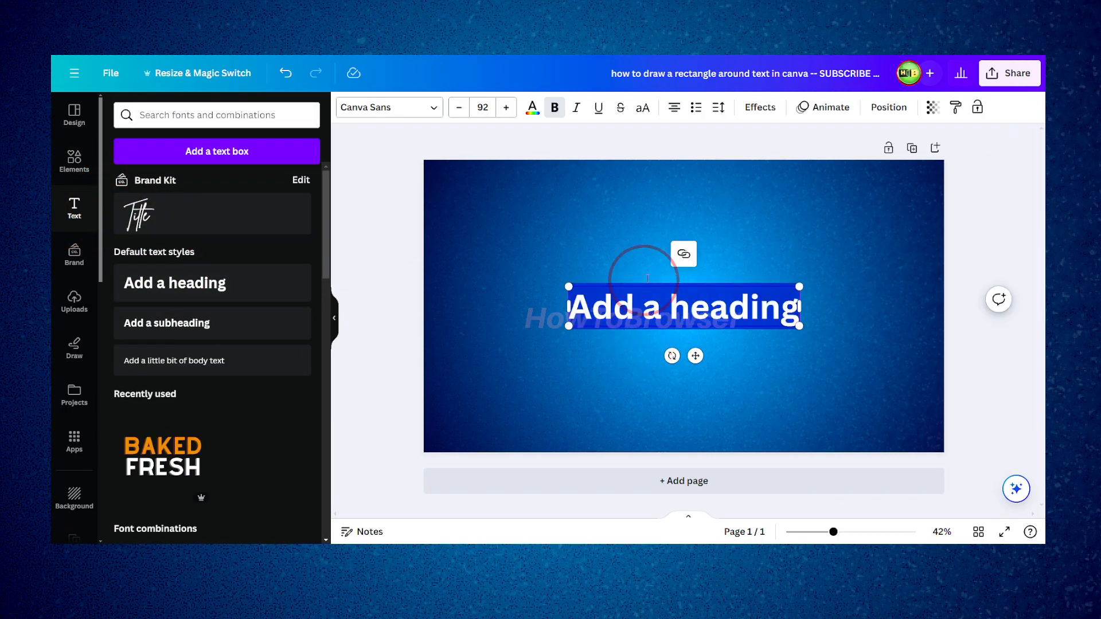
left_click(650, 310)
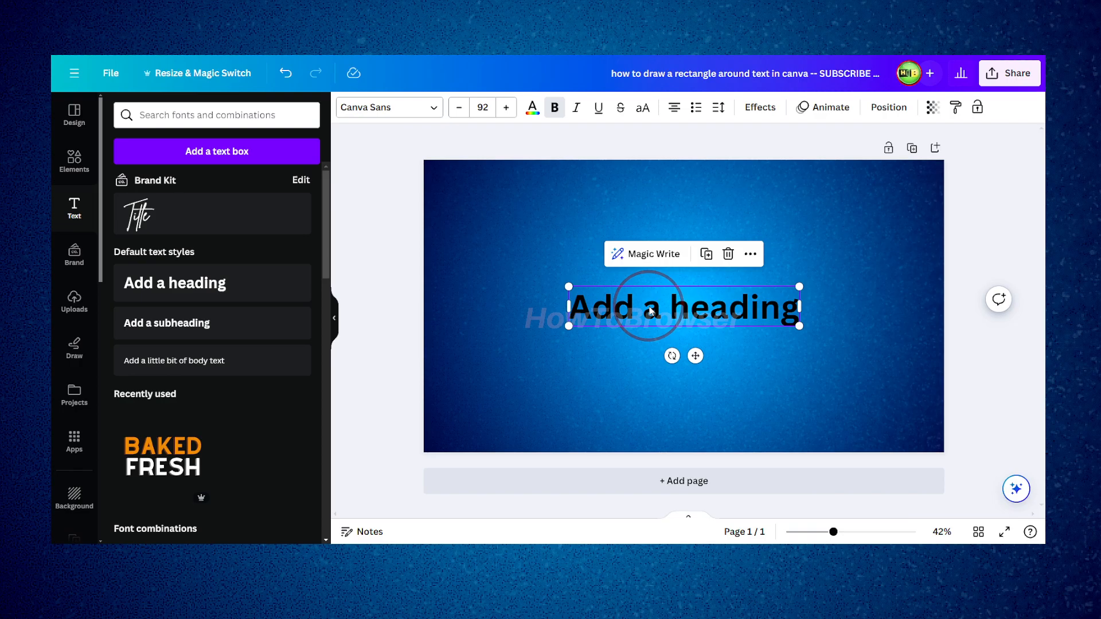
key("Delete")
Add a text box reading "WELCOME" and enlarge it to font size 147.
left_click(531, 290)
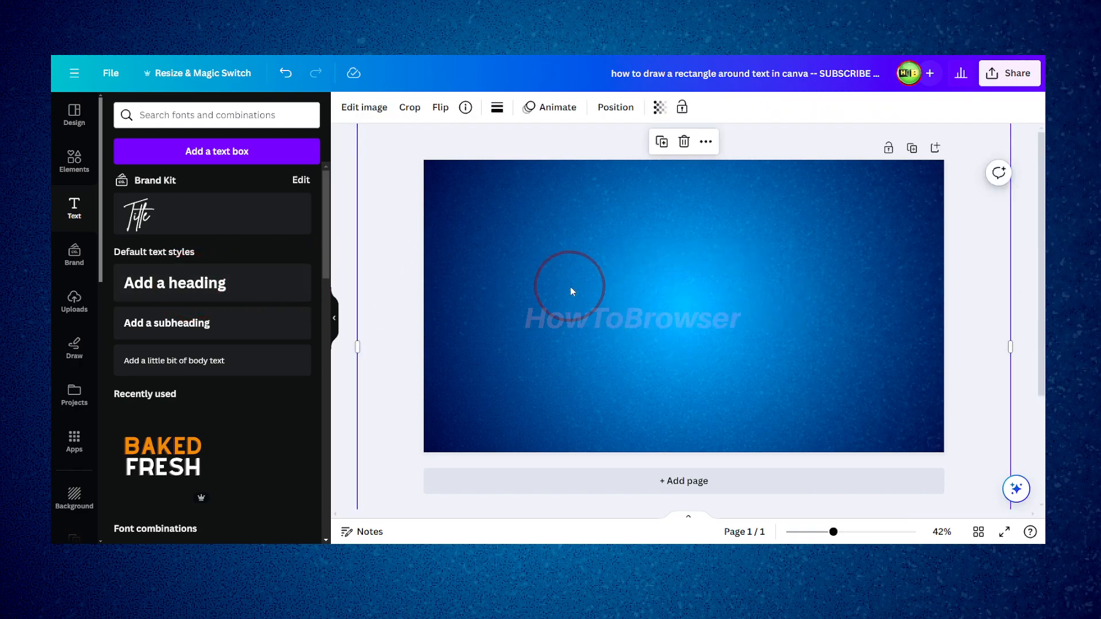
key("t")
triple_click(656, 304)
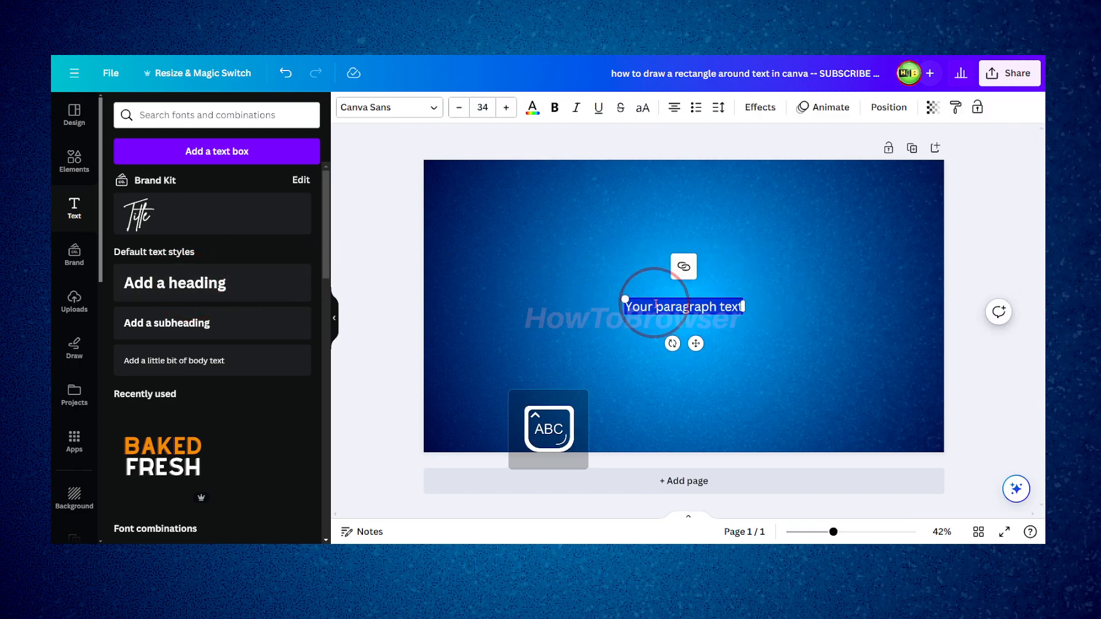
type("WELCOME")
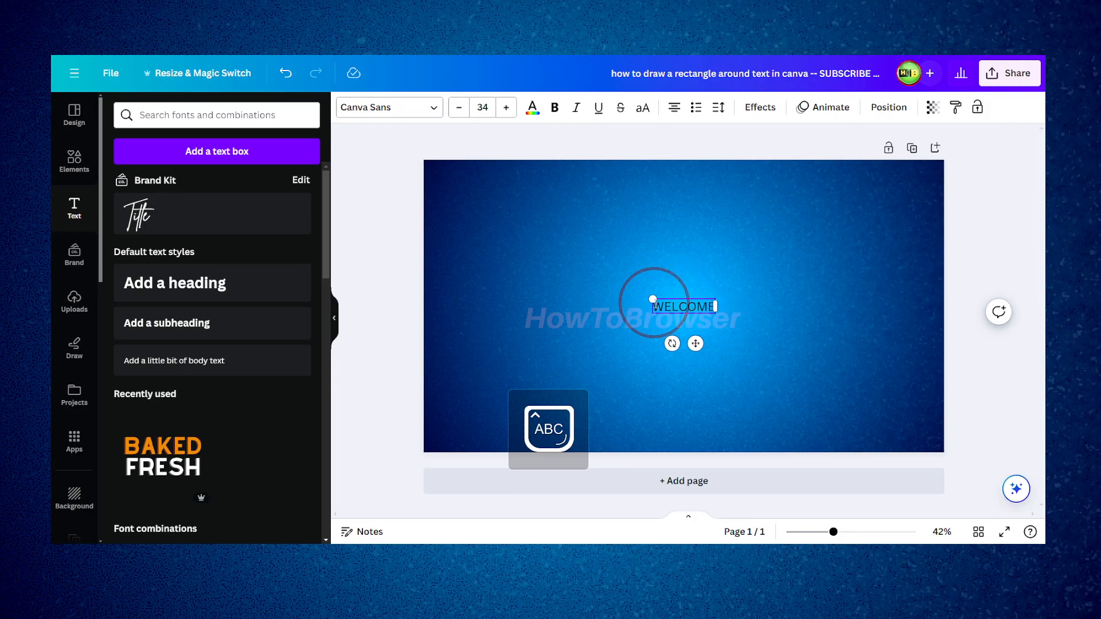
left_click_drag(653, 300, 444, 250)
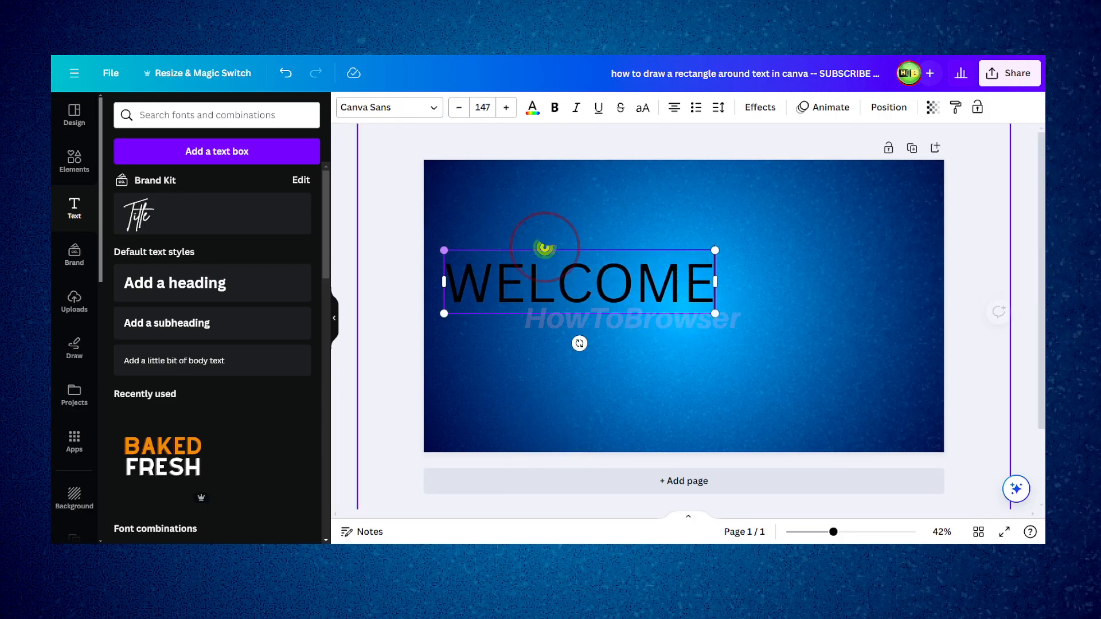
Make the WELCOME text bold and centre it on the page.
double_click(566, 283)
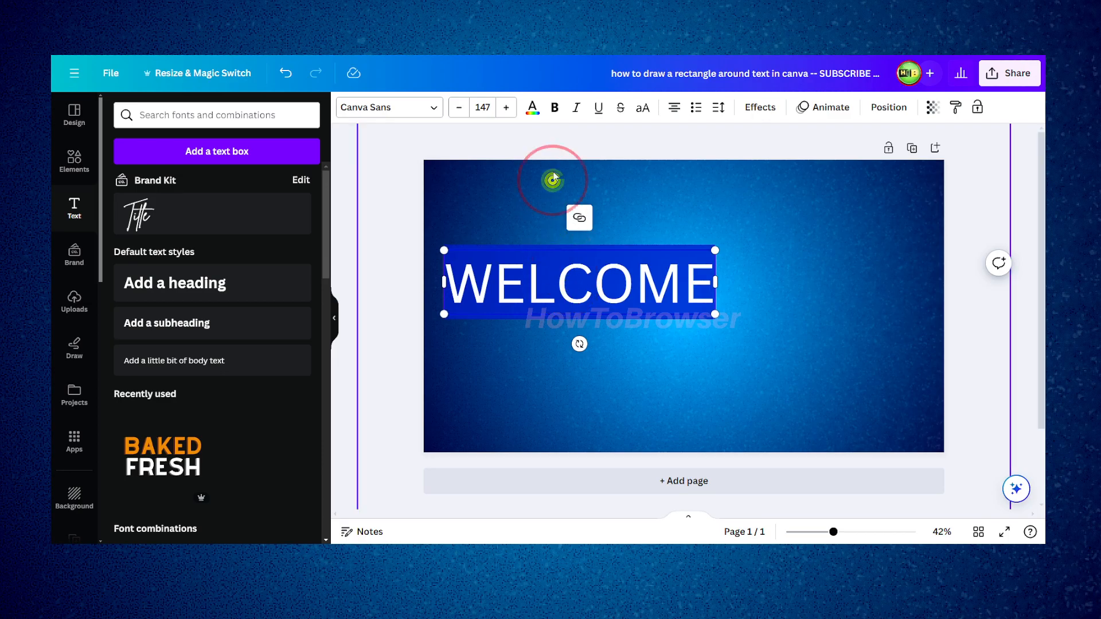
left_click(554, 109)
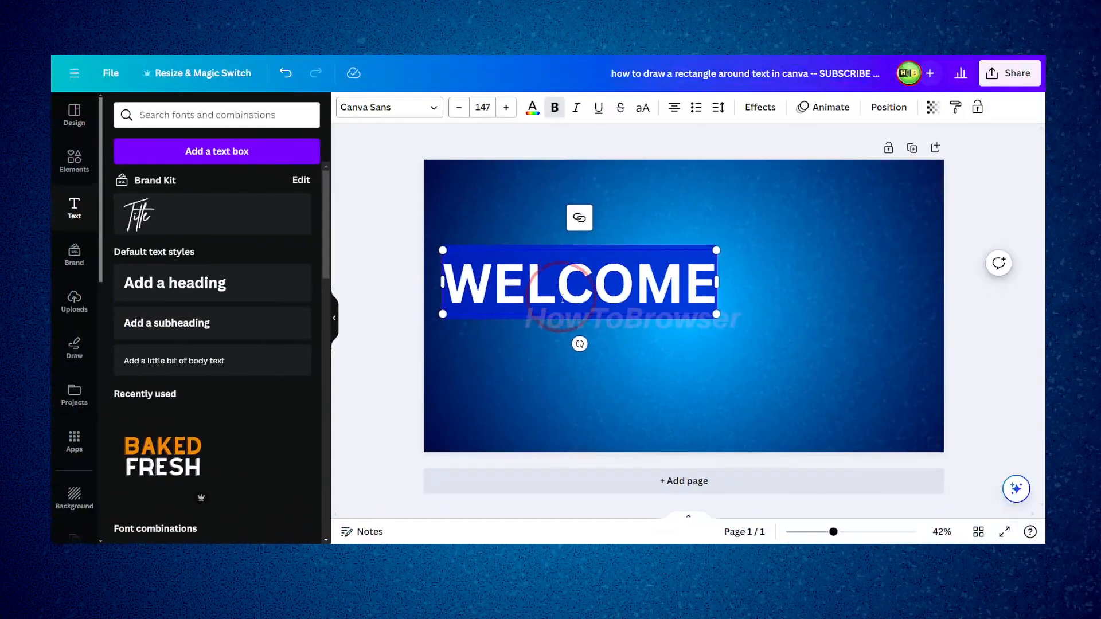
left_click(540, 247)
left_click_drag(531, 270, 635, 293)
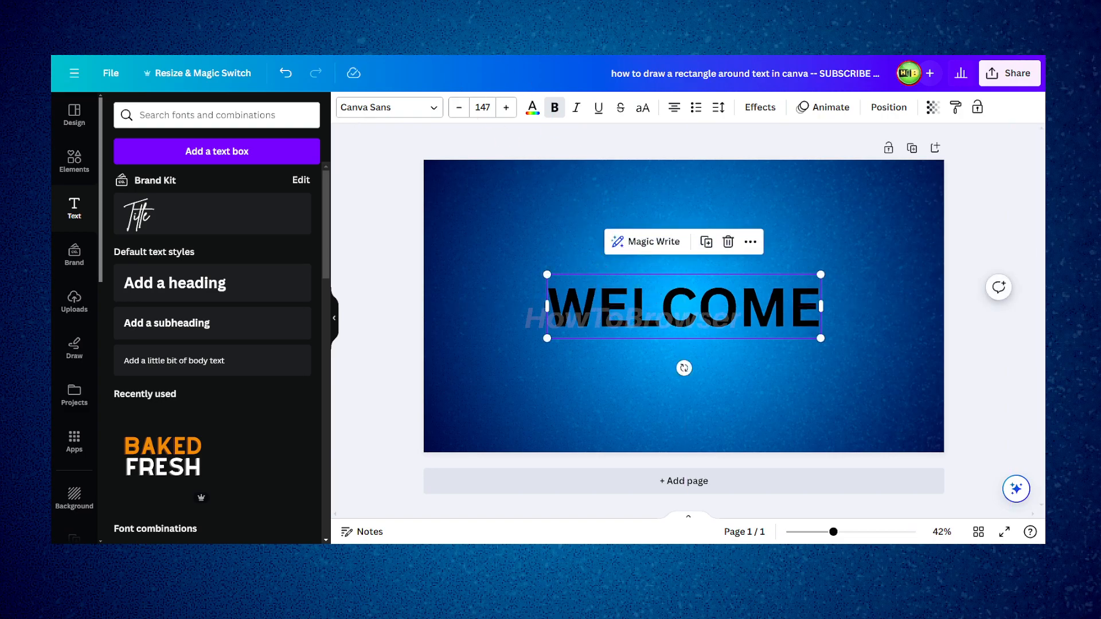
left_click(390, 109)
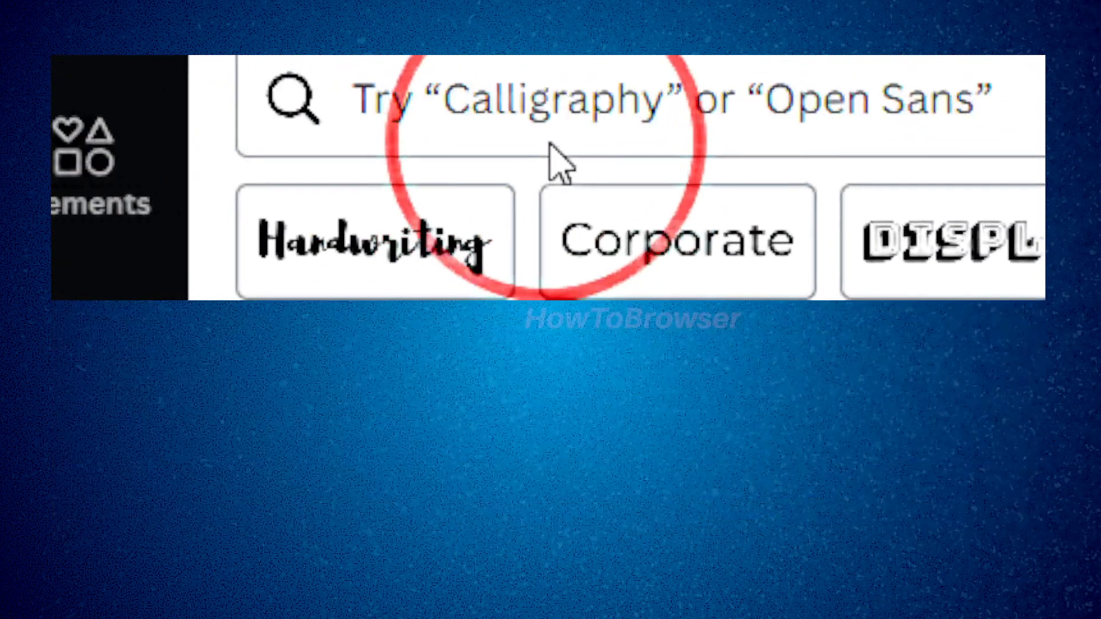
left_click(631, 112)
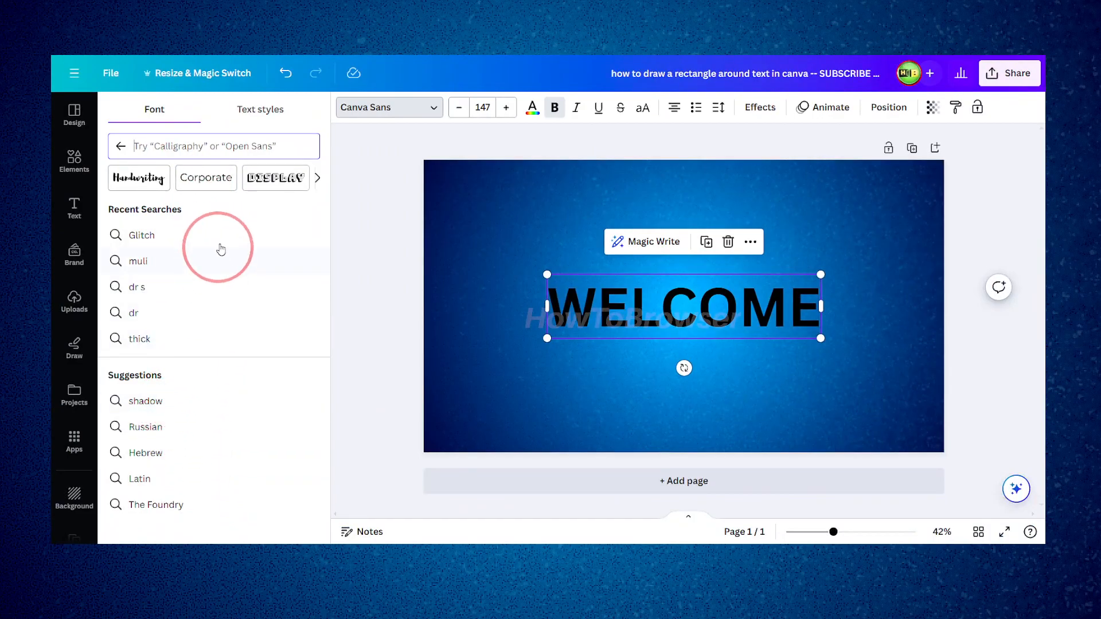
left_click(606, 325)
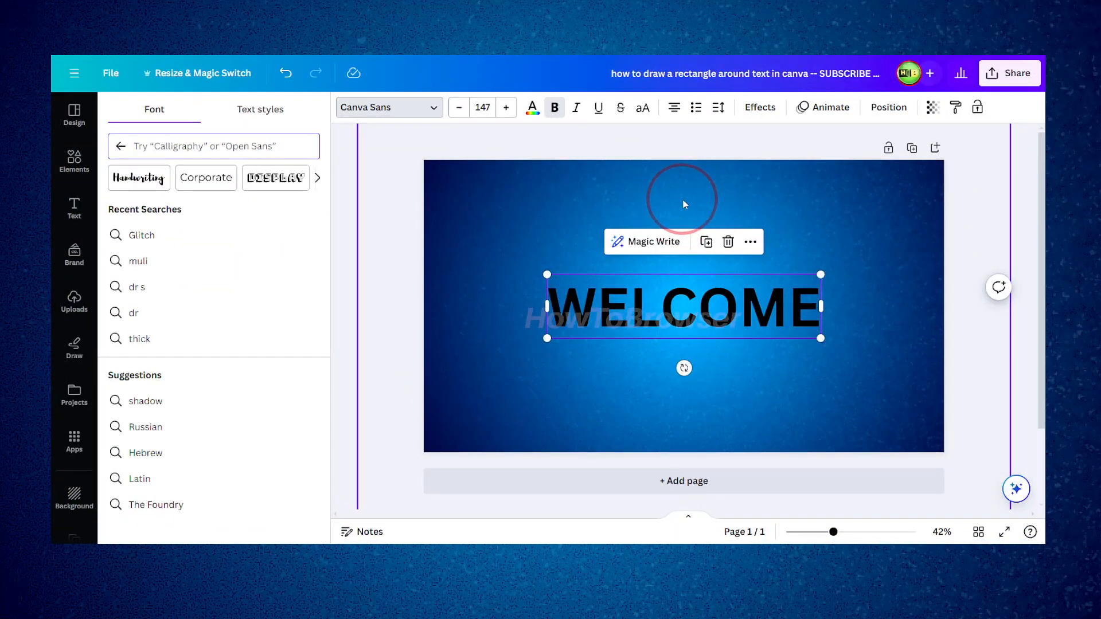
Apply the Splice text effect to WELCOME and shift the text slightly to the left.
left_click(526, 226)
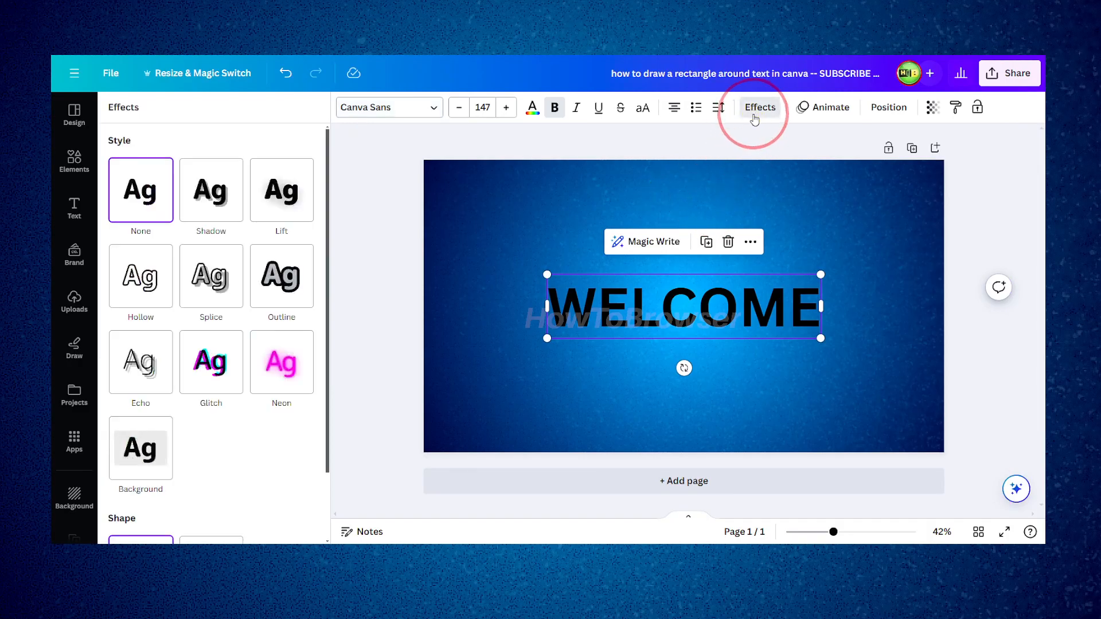
left_click(230, 209)
left_click(194, 456)
scroll(263, 352, "down", 2)
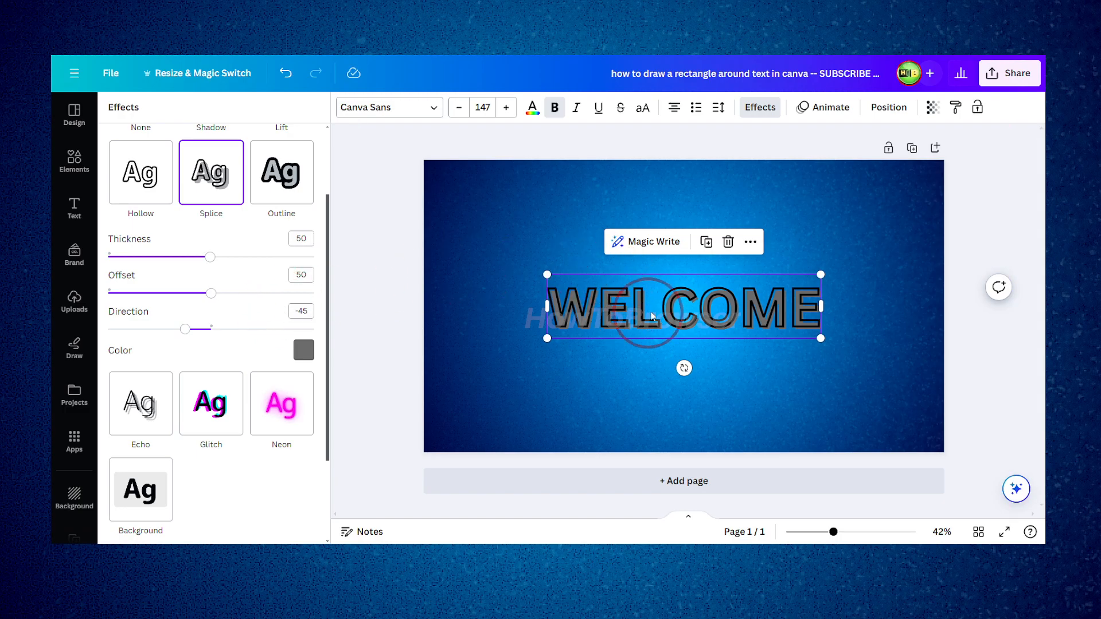
left_click_drag(638, 308, 629, 307)
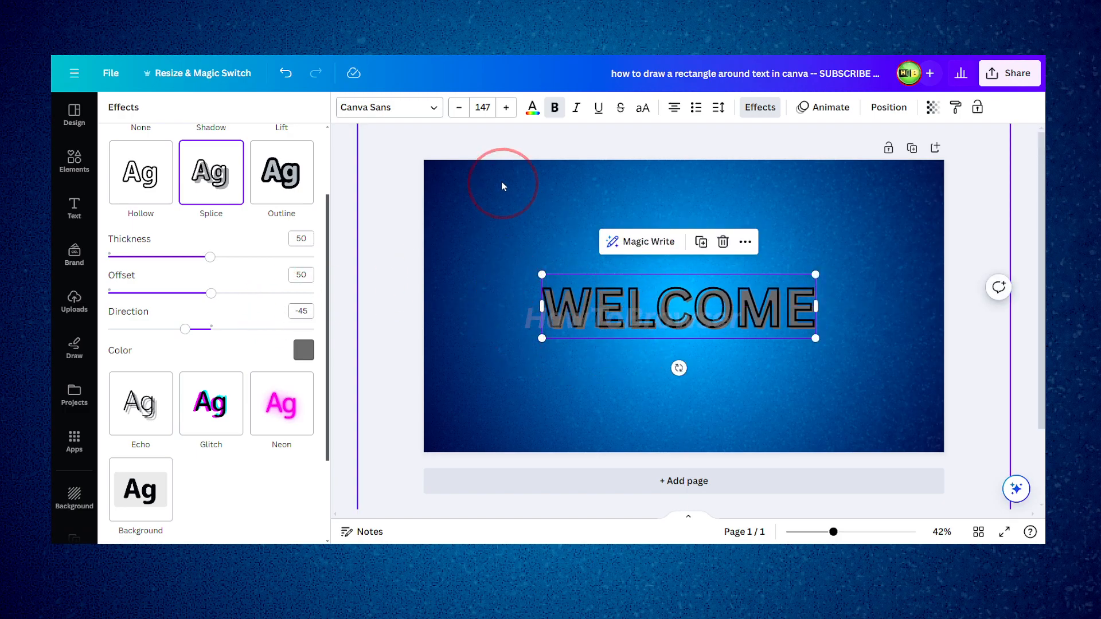
Add a square shape filled with the blue gradient document colour and stretch it into a rectangle enclosing the WELCOME text.
left_click(86, 166)
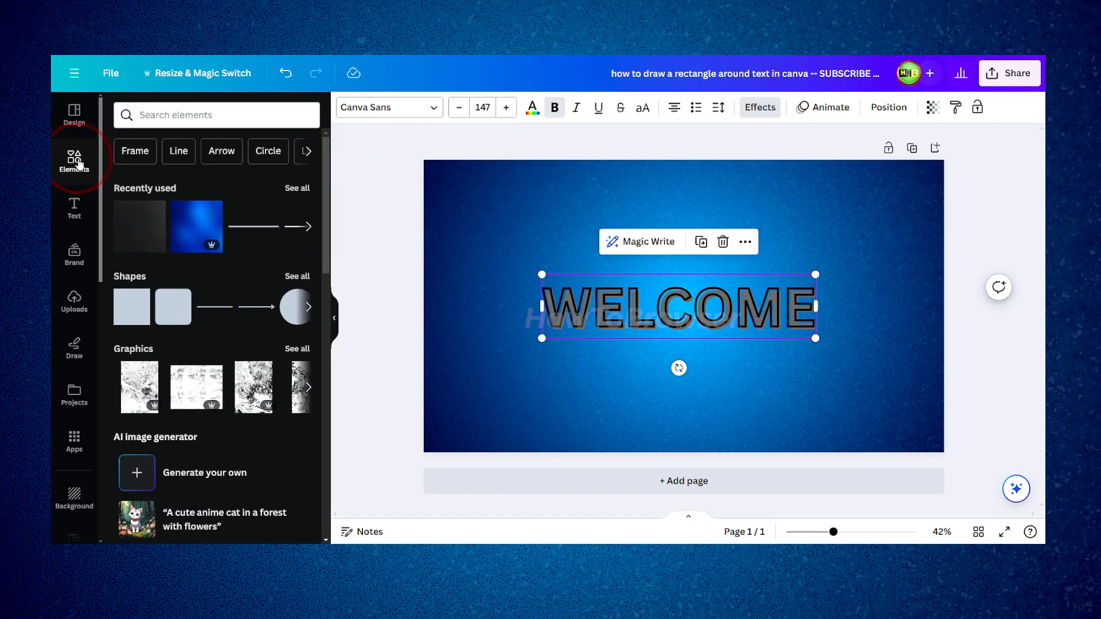
left_click(127, 309)
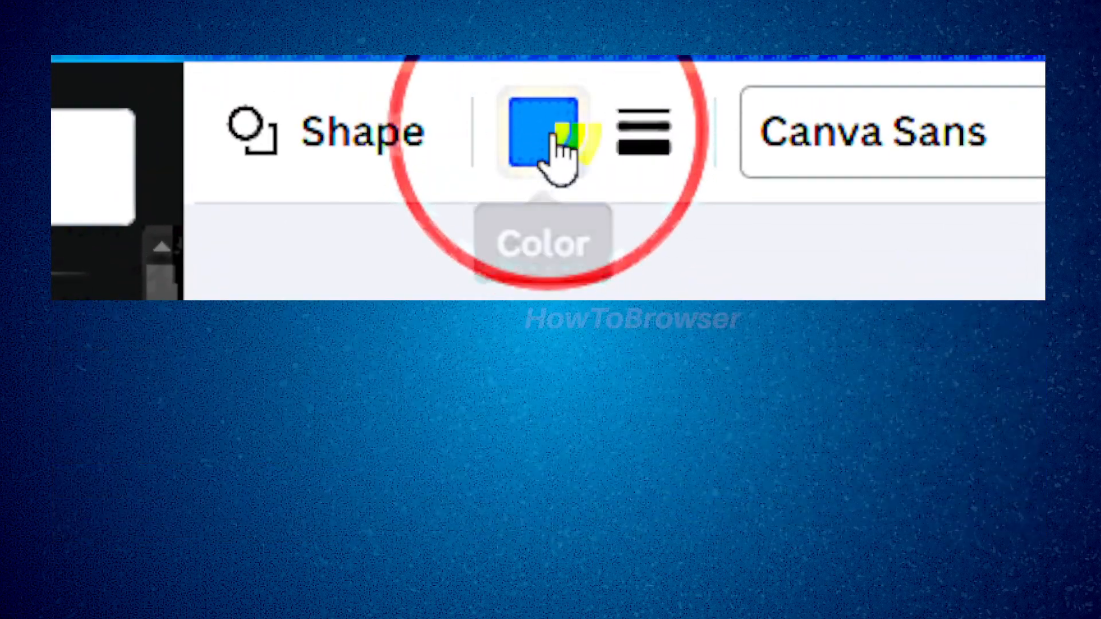
left_click(411, 107)
left_click(273, 195)
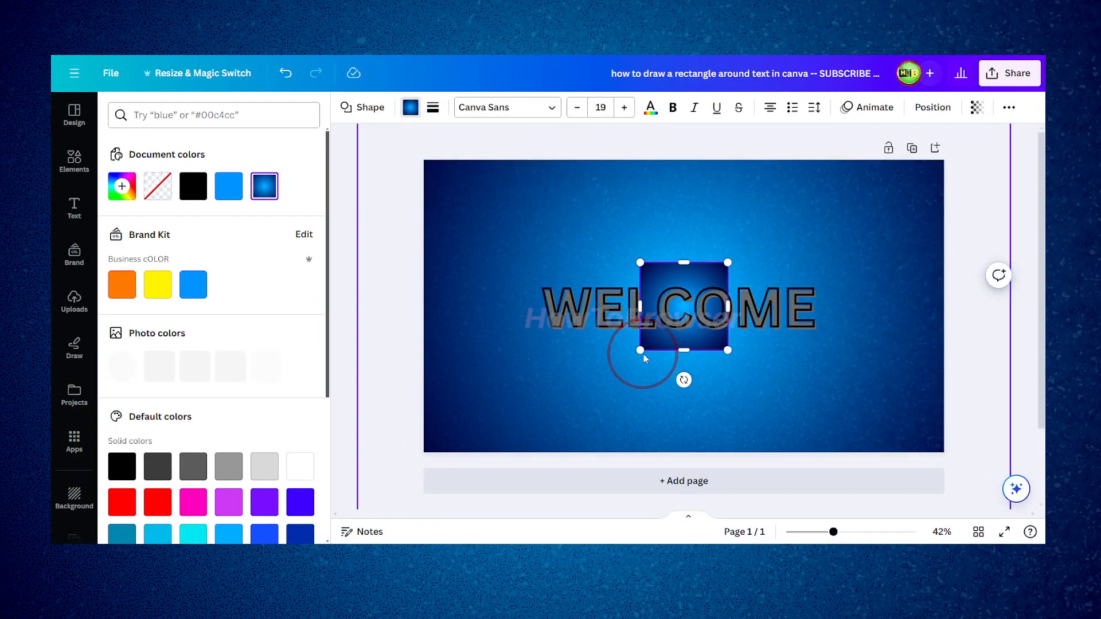
left_click_drag(625, 349, 534, 354)
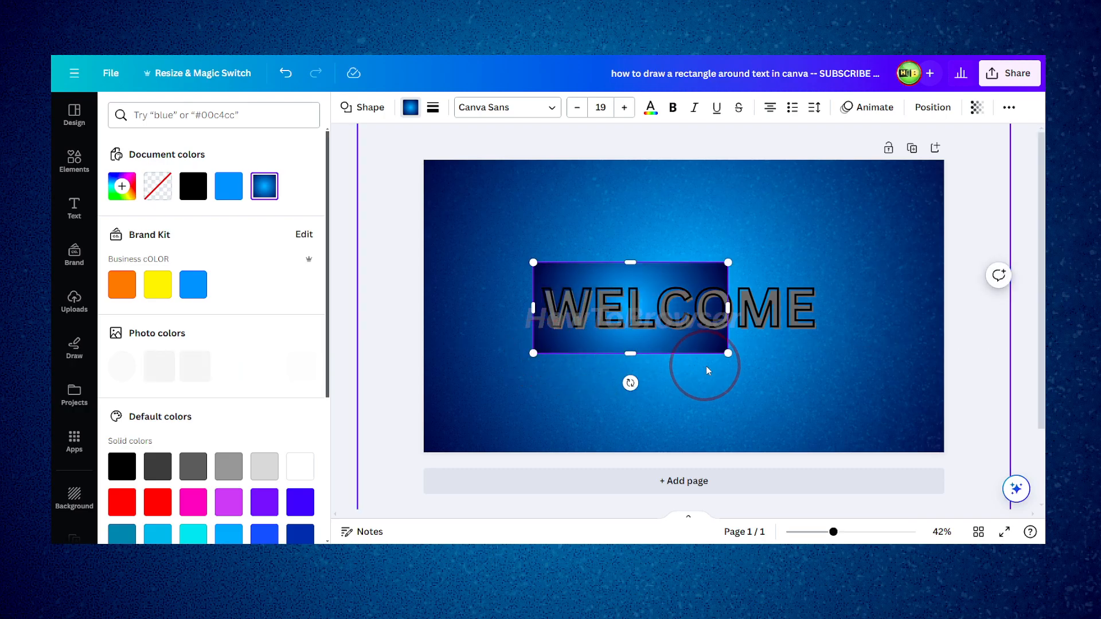
left_click_drag(730, 352, 829, 350)
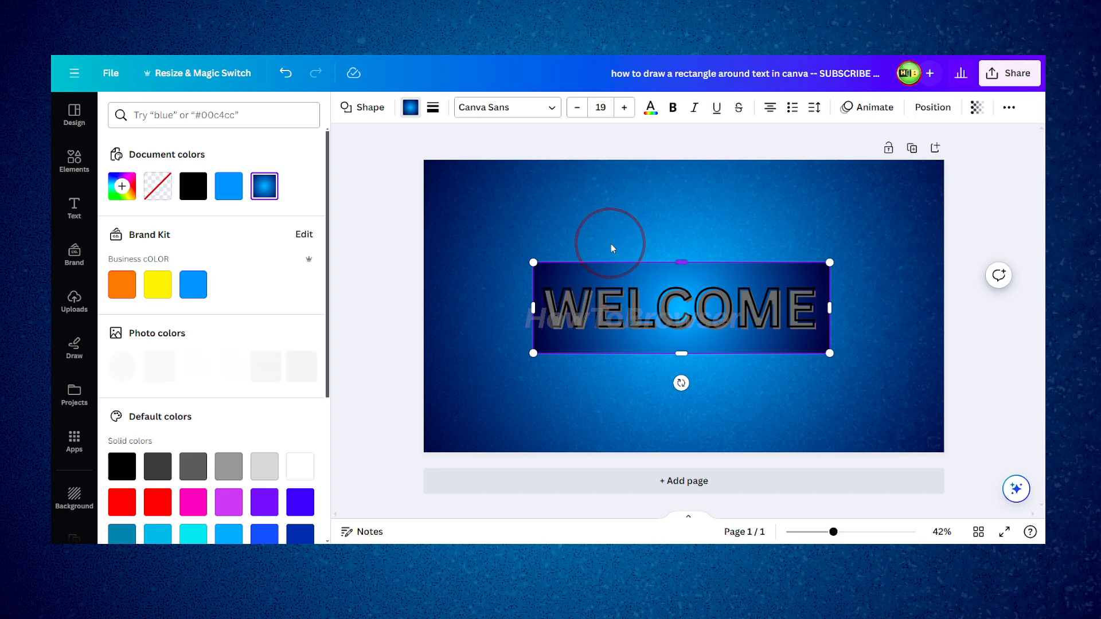
Give the rectangle a solid border with weight 17 and corner rounding 0.
left_click(433, 107)
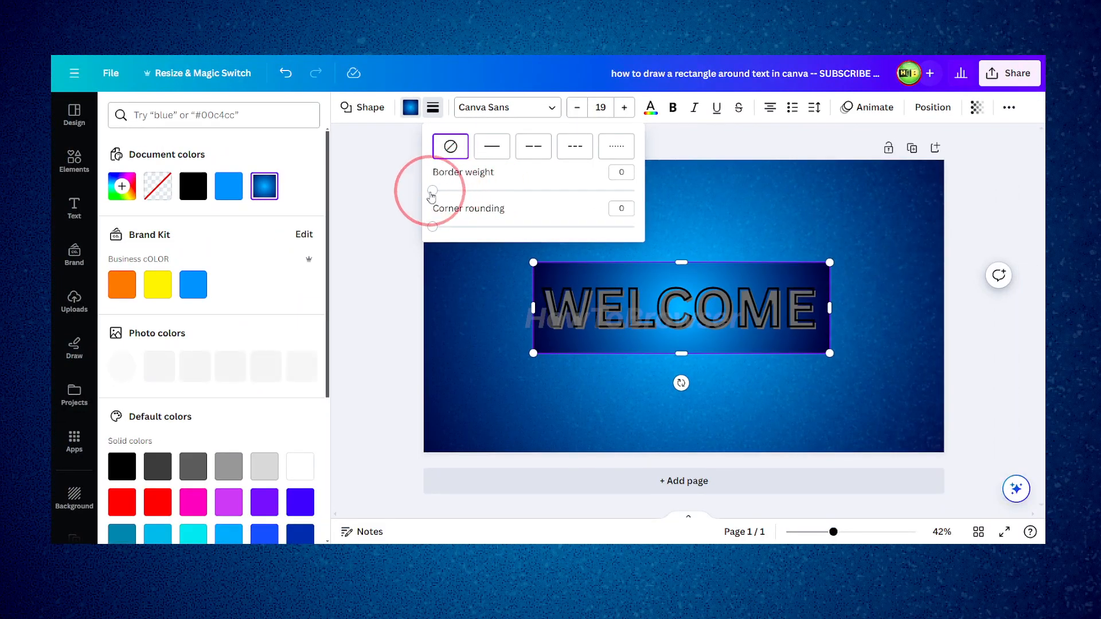
left_click_drag(432, 193, 467, 192)
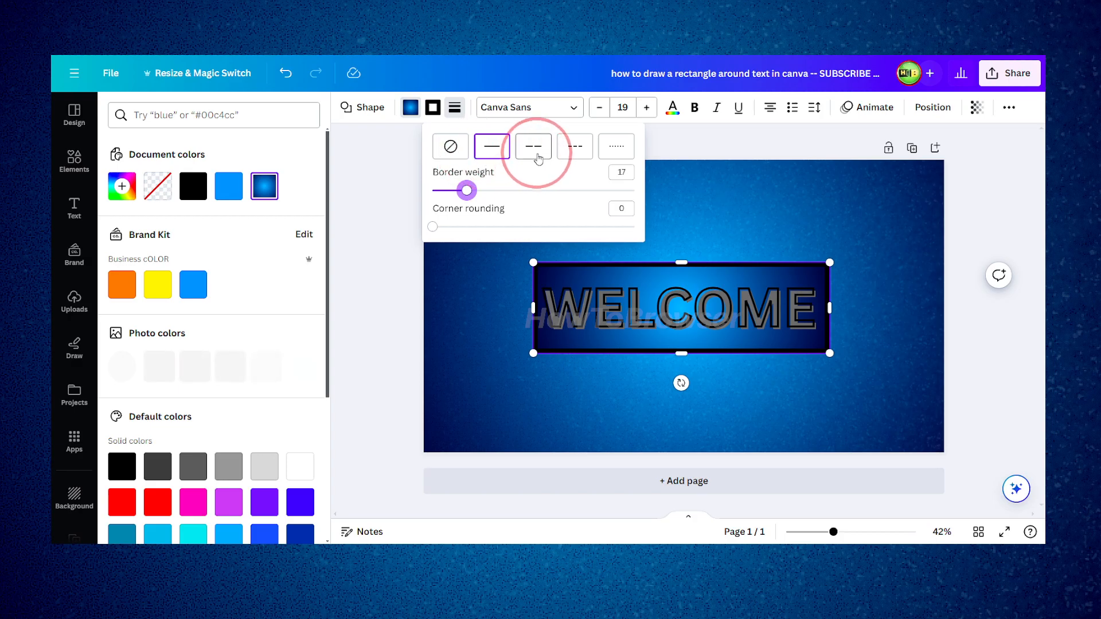
mouse_move(432, 227)
left_mouse_down()
mouse_move(545, 225)
mouse_move(412, 228)
left_mouse_up()
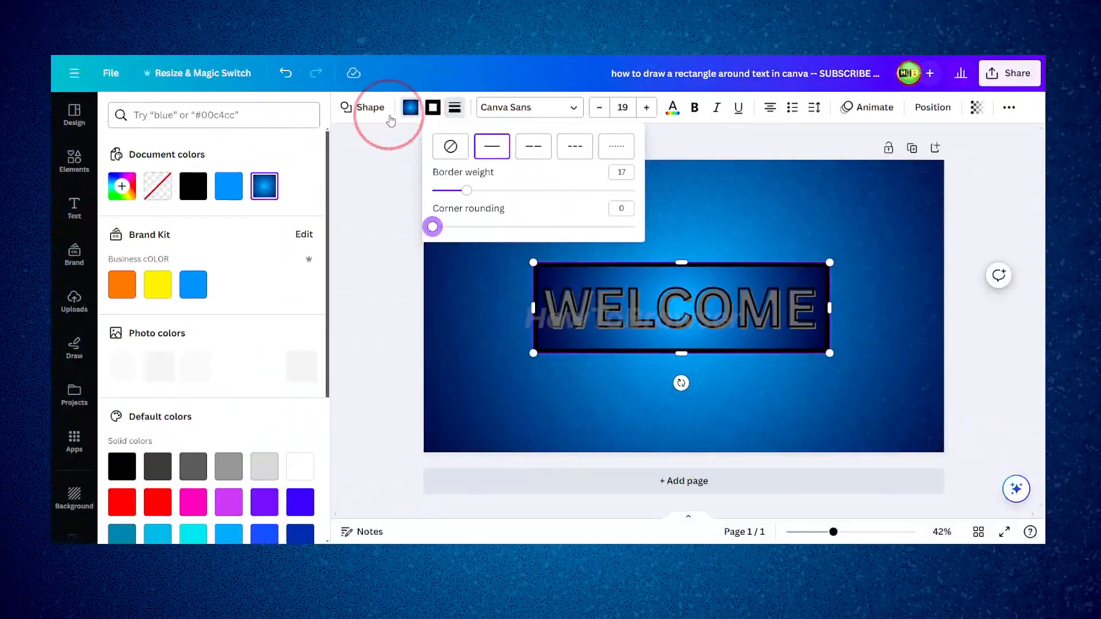
Remove the rectangle's fill by setting its colour to transparent, leaving only the black outline.
left_click(410, 107)
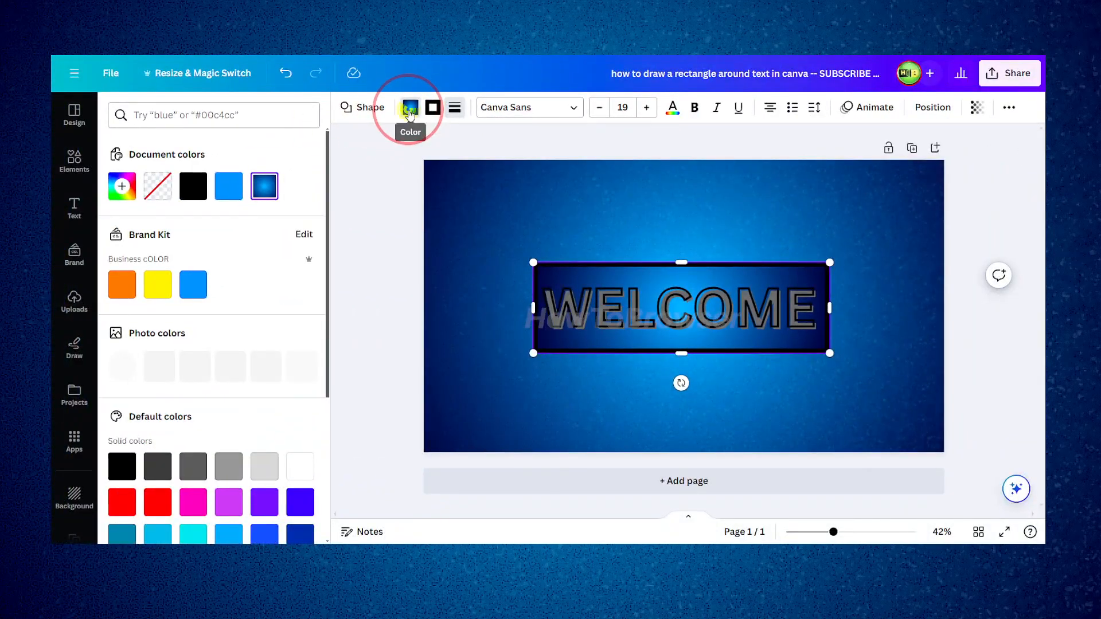
left_click(410, 107)
left_click(410, 107)
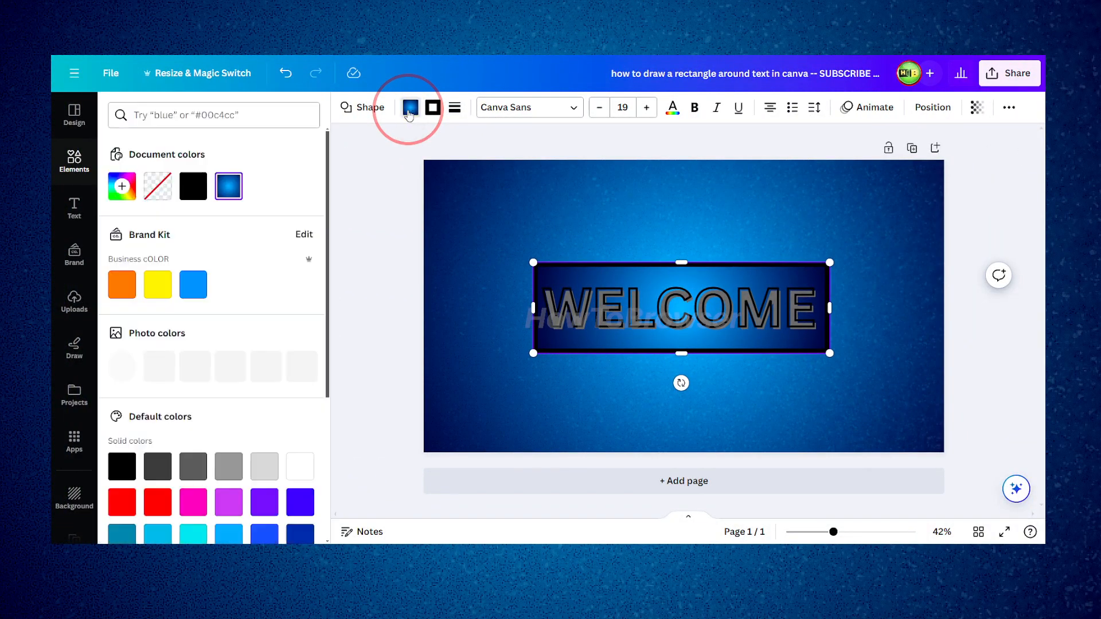
left_click(161, 191)
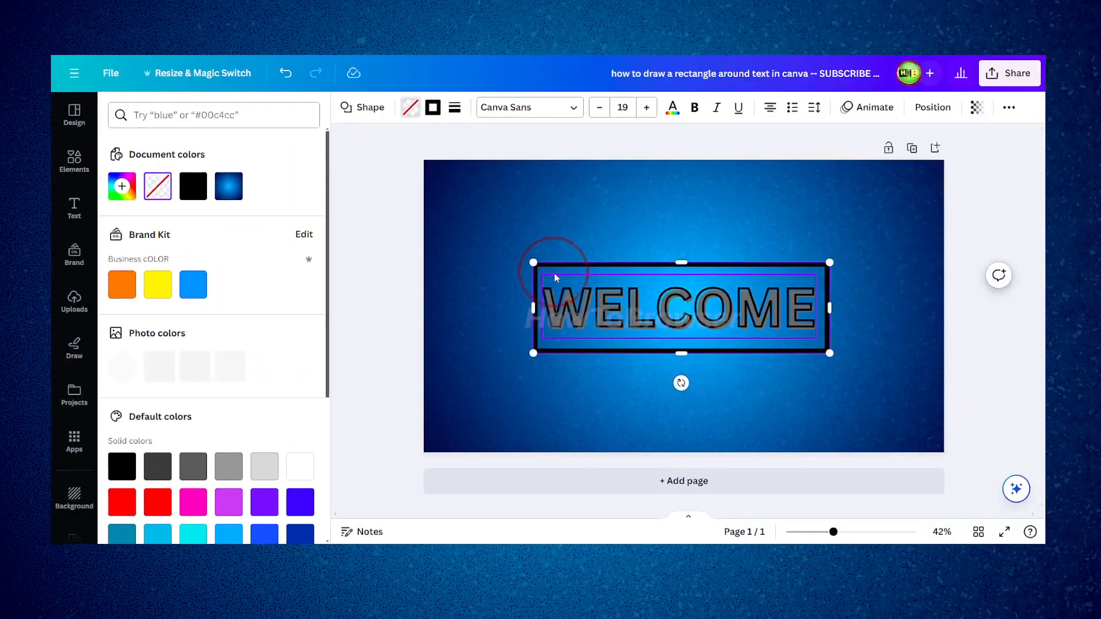
Fine-tune the outline's corners around the text and move WELCOME slightly left inside it.
mouse_move(533, 262)
left_mouse_down()
mouse_move(499, 241)
mouse_move(472, 194)
mouse_move(516, 274)
mouse_move(531, 264)
left_mouse_up()
mouse_move(830, 352)
left_mouse_down()
mouse_move(857, 367)
mouse_move(829, 352)
left_mouse_up()
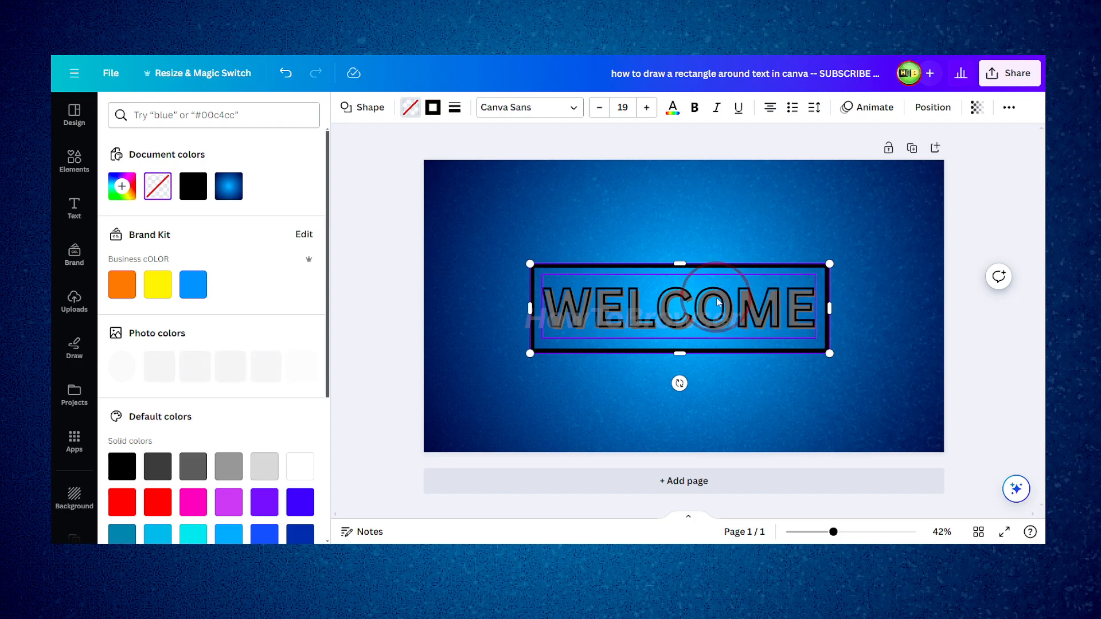
left_click(665, 299)
double_click(665, 299)
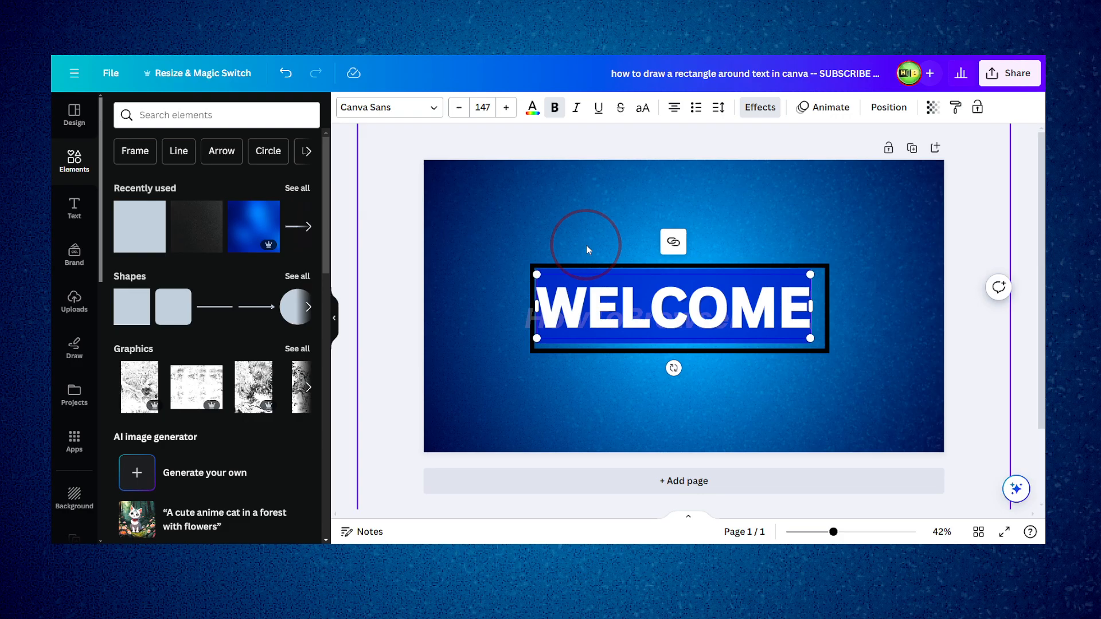
Add a rounded square shape and resize it to fit just inside the black outline around WELCOME.
left_click(196, 313)
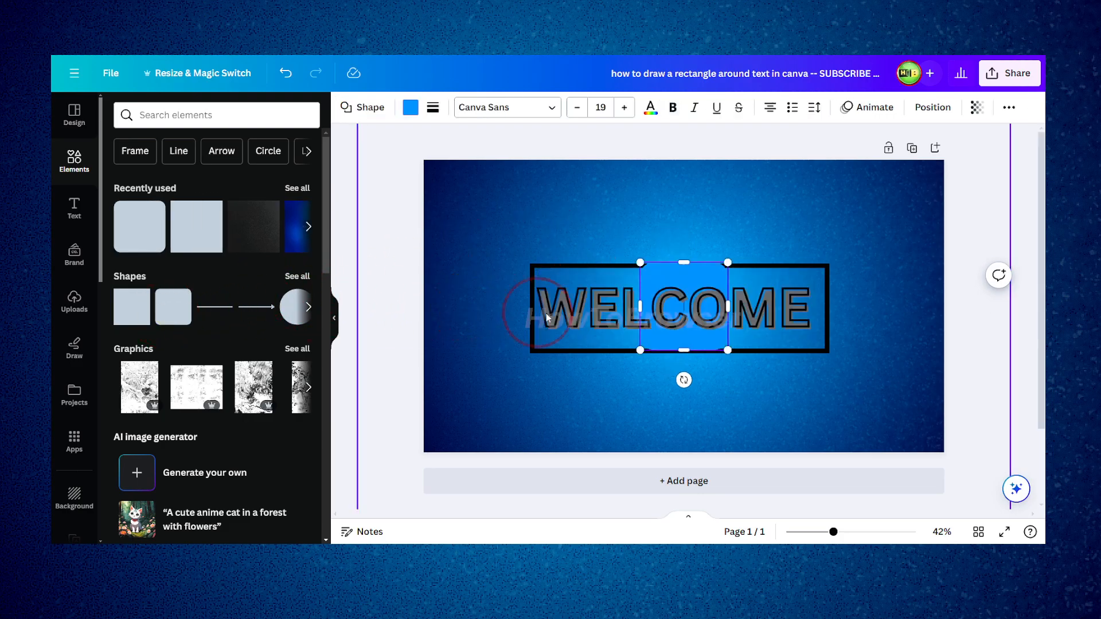
left_click_drag(640, 348, 502, 353)
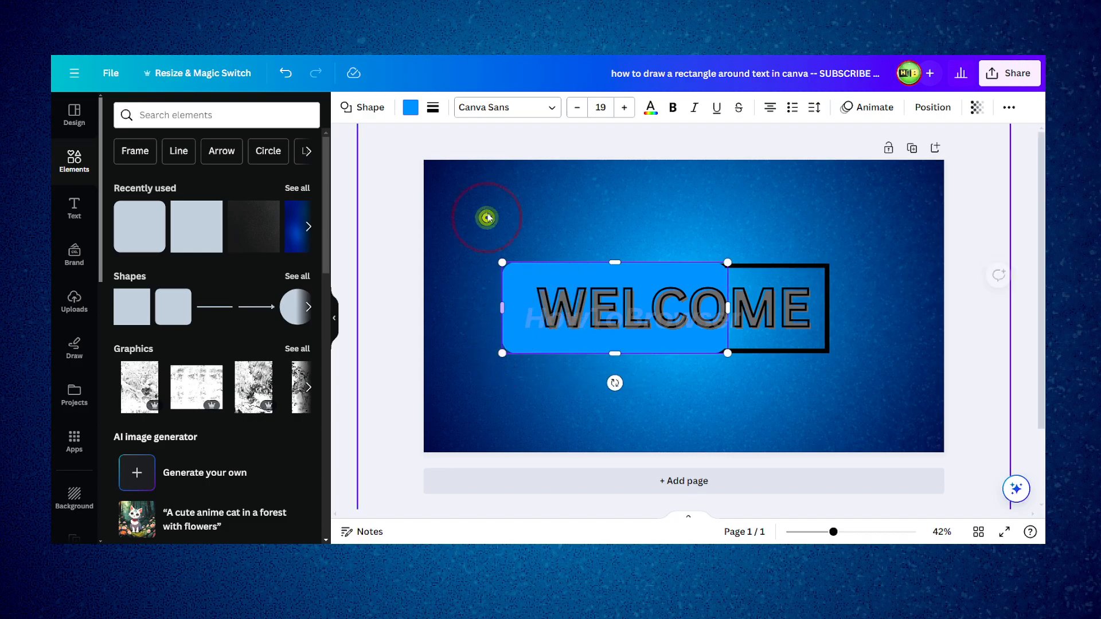
left_click_drag(727, 353, 824, 347)
left_click_drag(502, 262, 537, 266)
left_click(681, 316)
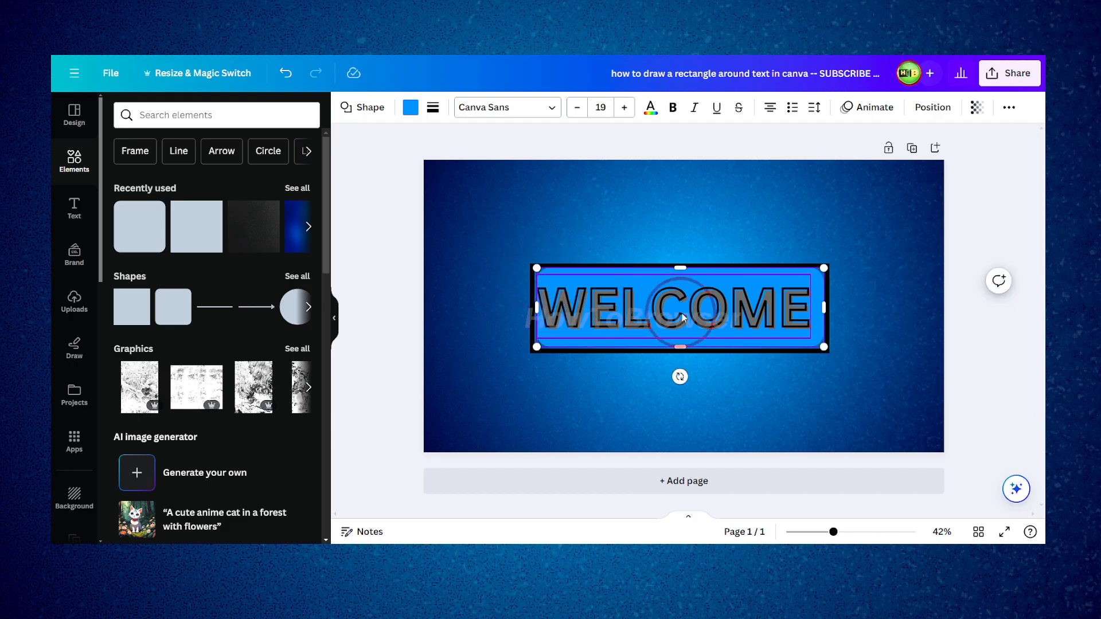
Give the rounded rectangle a solid border with weight 14.
left_click(433, 109)
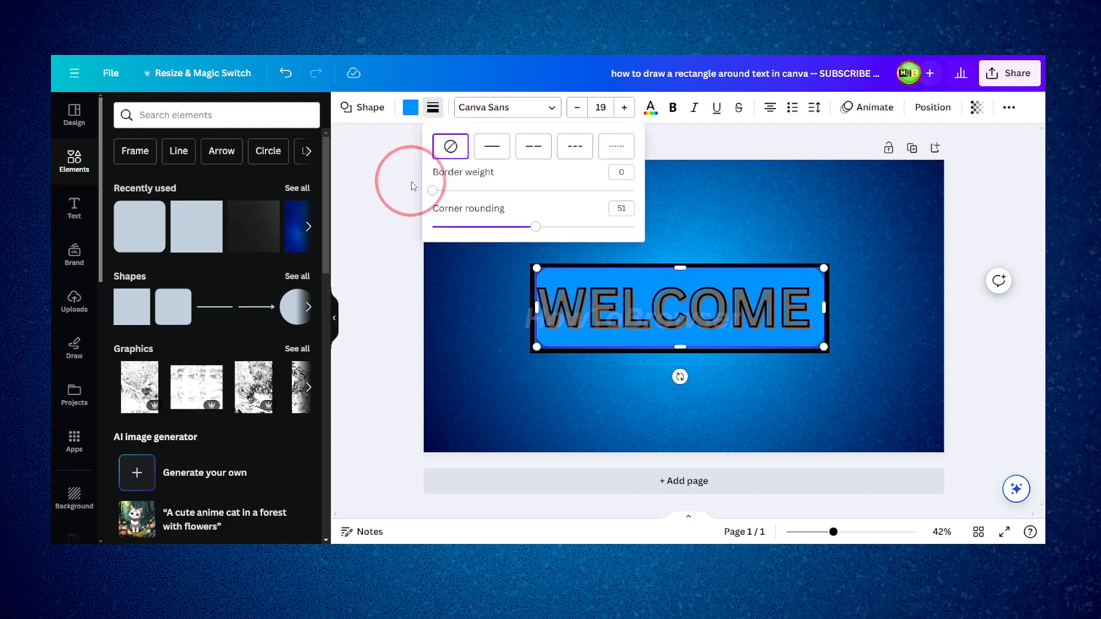
left_click(491, 147)
left_click_drag(434, 190, 462, 191)
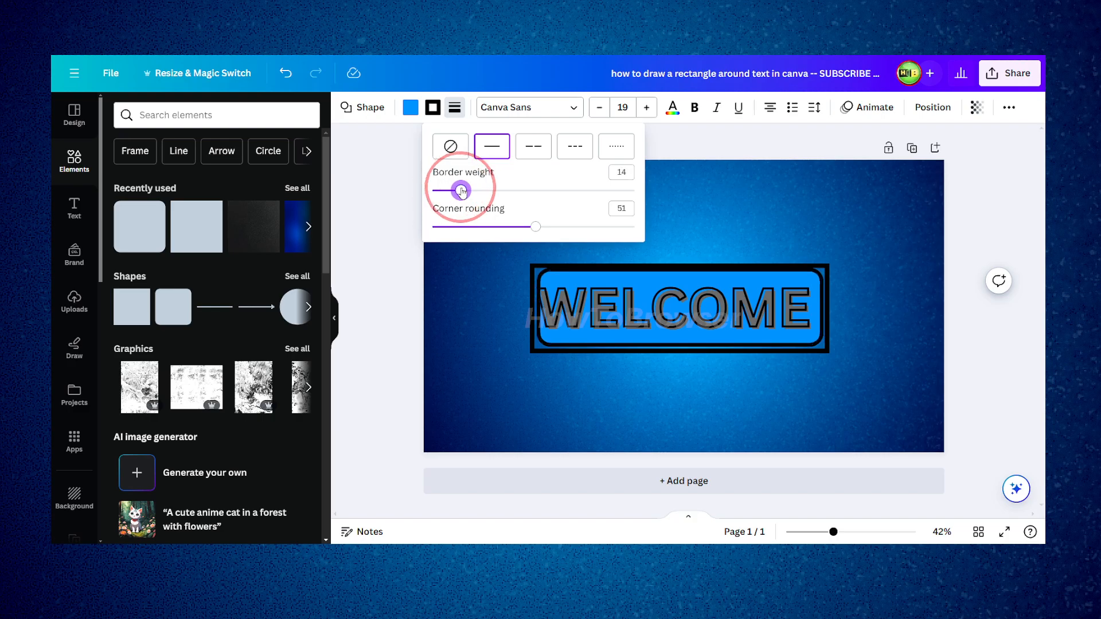
left_click(433, 108)
left_click(431, 110)
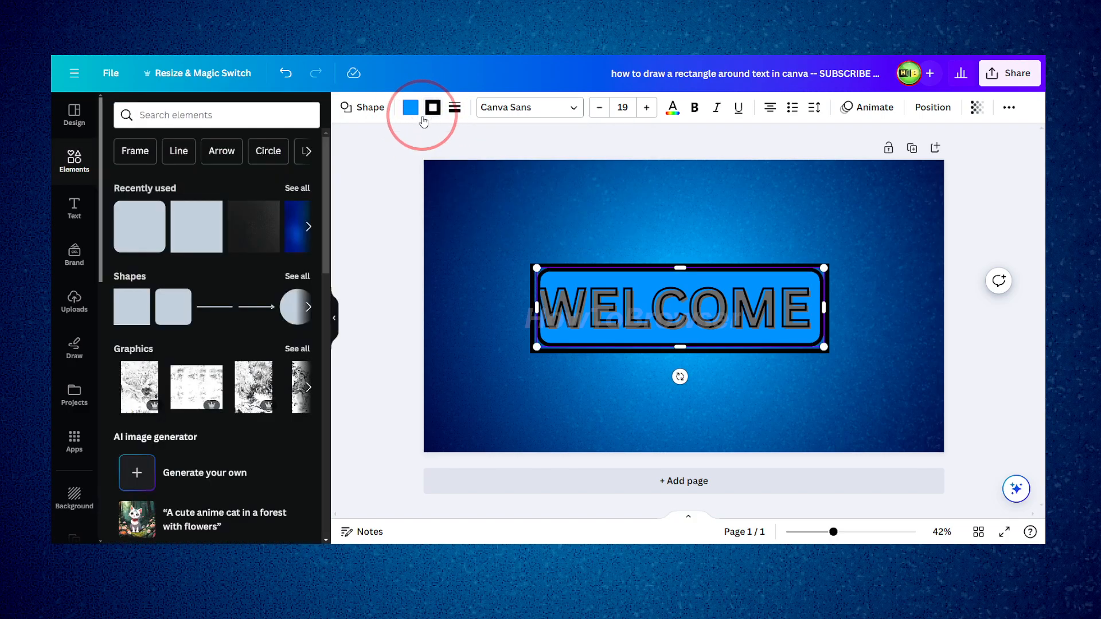
Set the rounded rectangle's border colour to solid white.
left_click(433, 110)
left_click(431, 110)
left_click(431, 110)
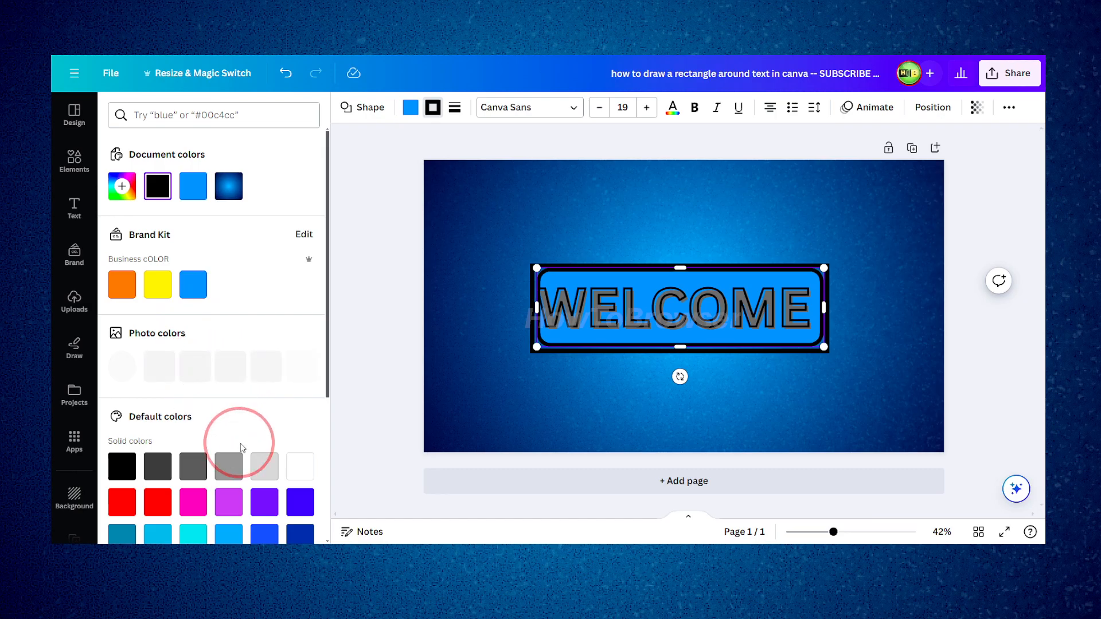
left_click(307, 475)
scroll(206, 424, "down", 4)
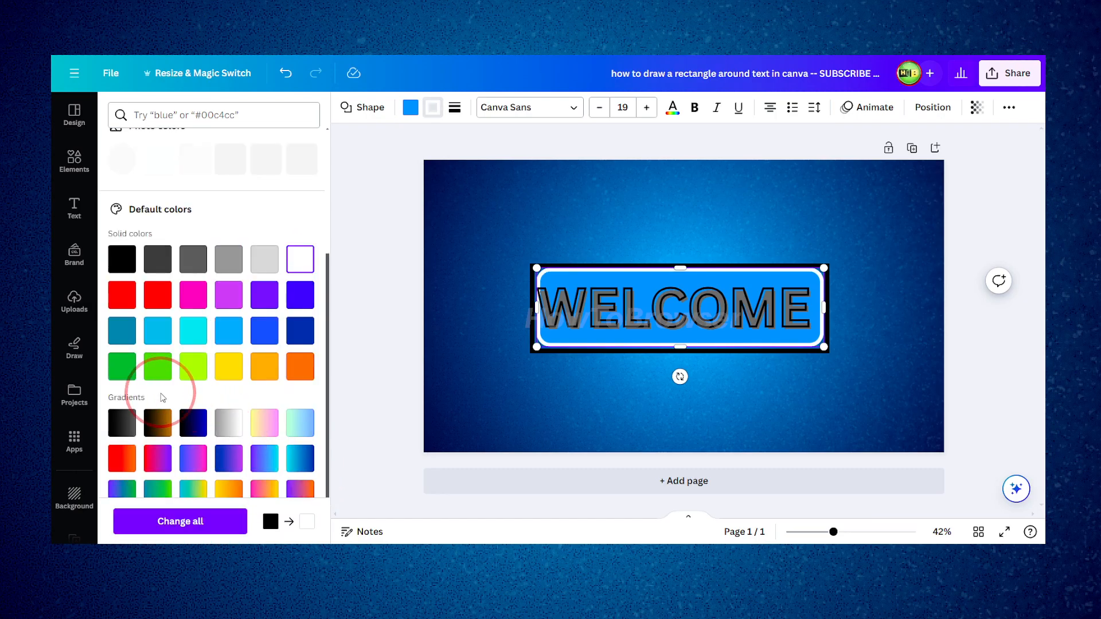
scroll(298, 401, "up", 5)
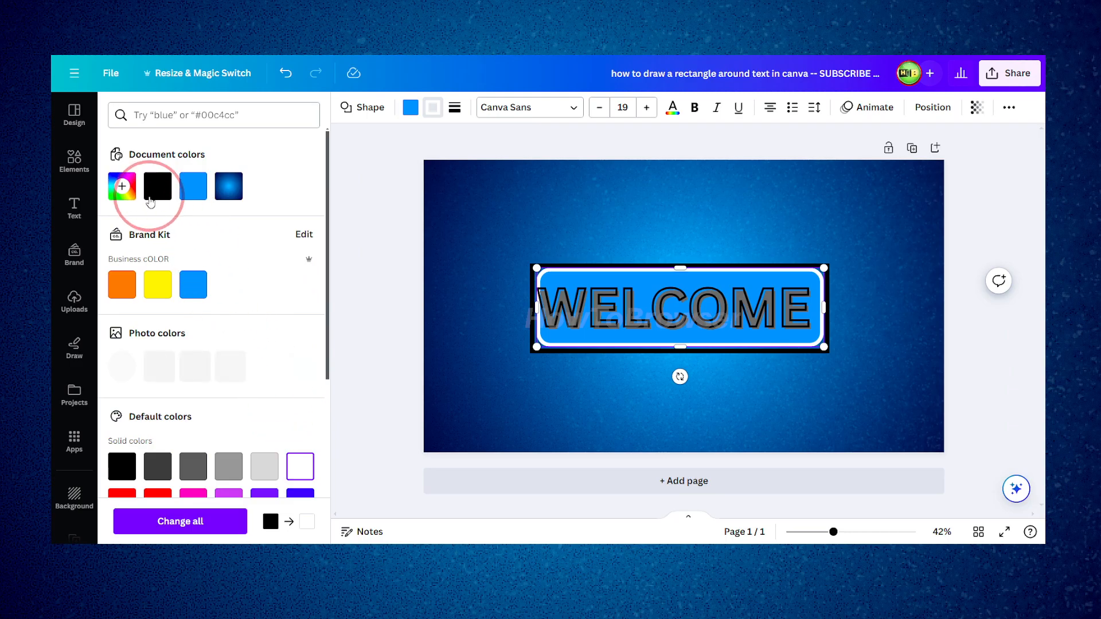
Recolour the rounded rectangle's border with a dark blue sampled from the background, and shift WELCOME slightly right.
left_click(121, 186)
left_click(278, 351)
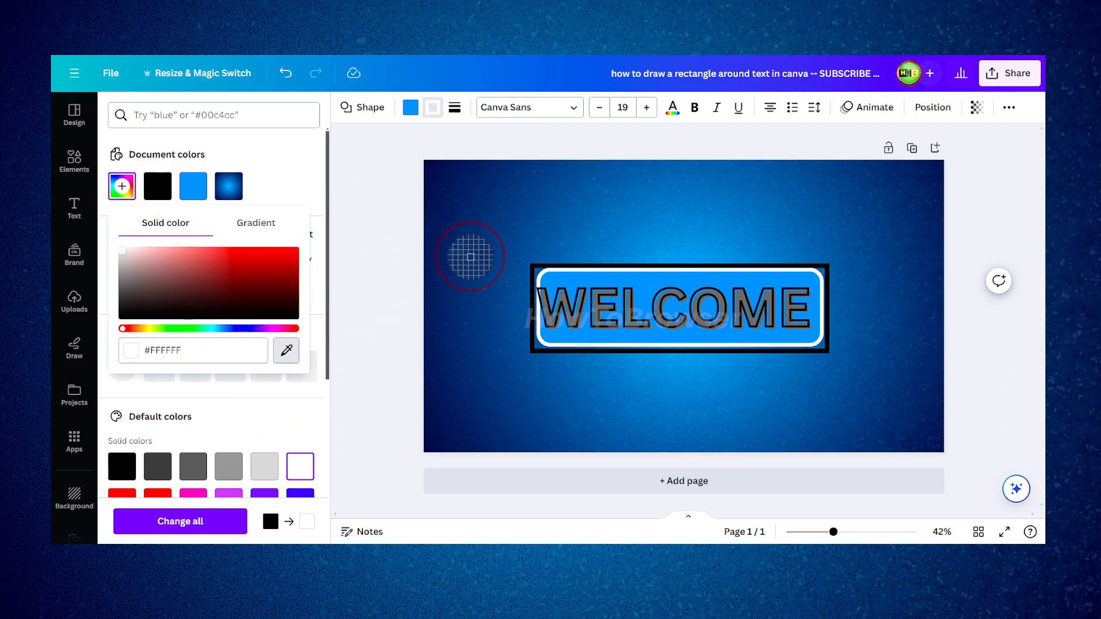
left_click(505, 258)
left_click(549, 277)
left_click_drag(721, 305, 740, 301)
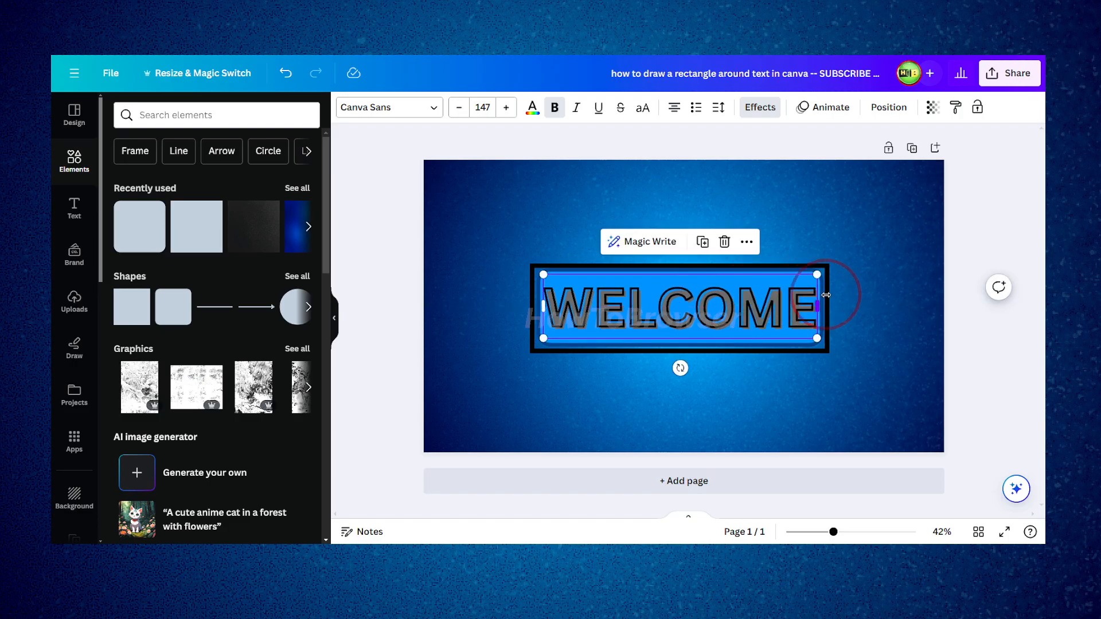
double_click(828, 275)
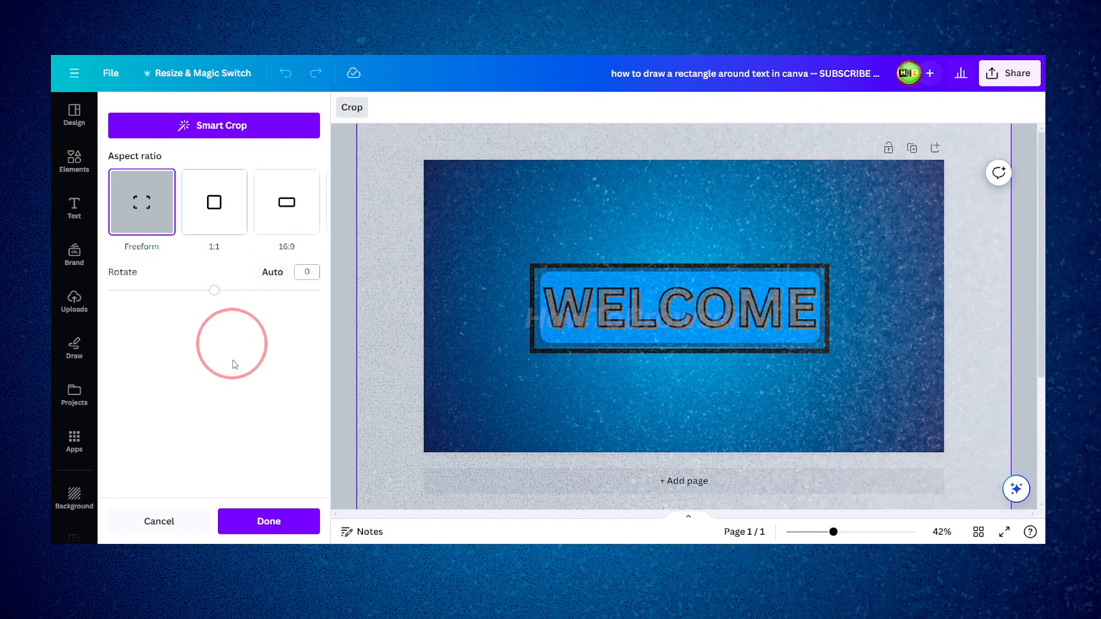
left_click(166, 510)
left_click(548, 274)
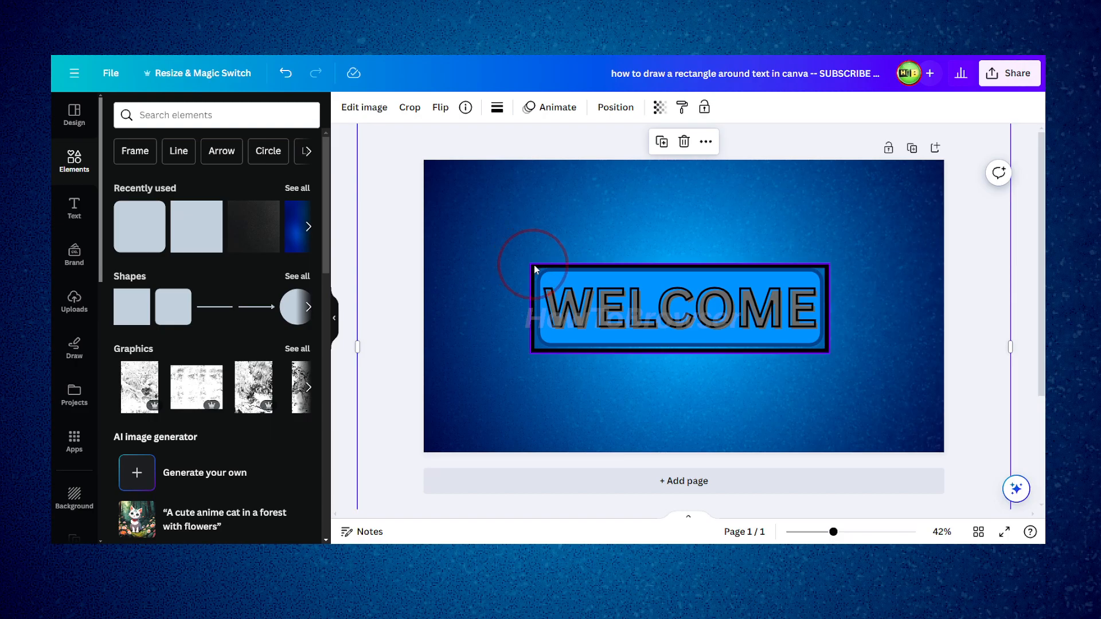
Lower the black outer outline's transparency setting to 25.
left_click(534, 269)
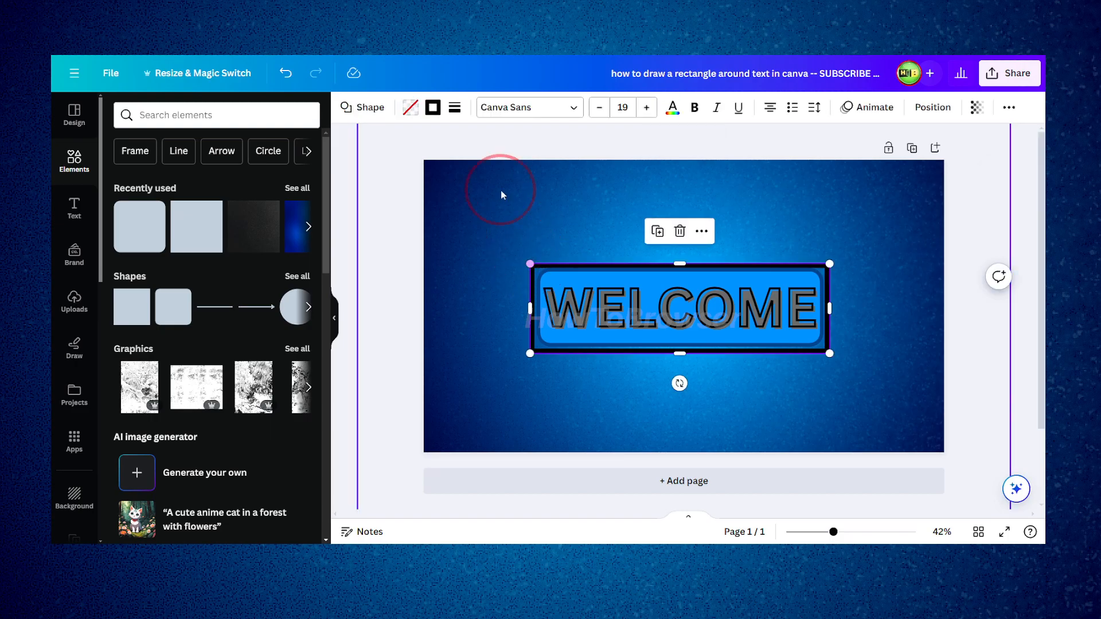
left_click(977, 107)
left_click_drag(902, 161, 885, 161)
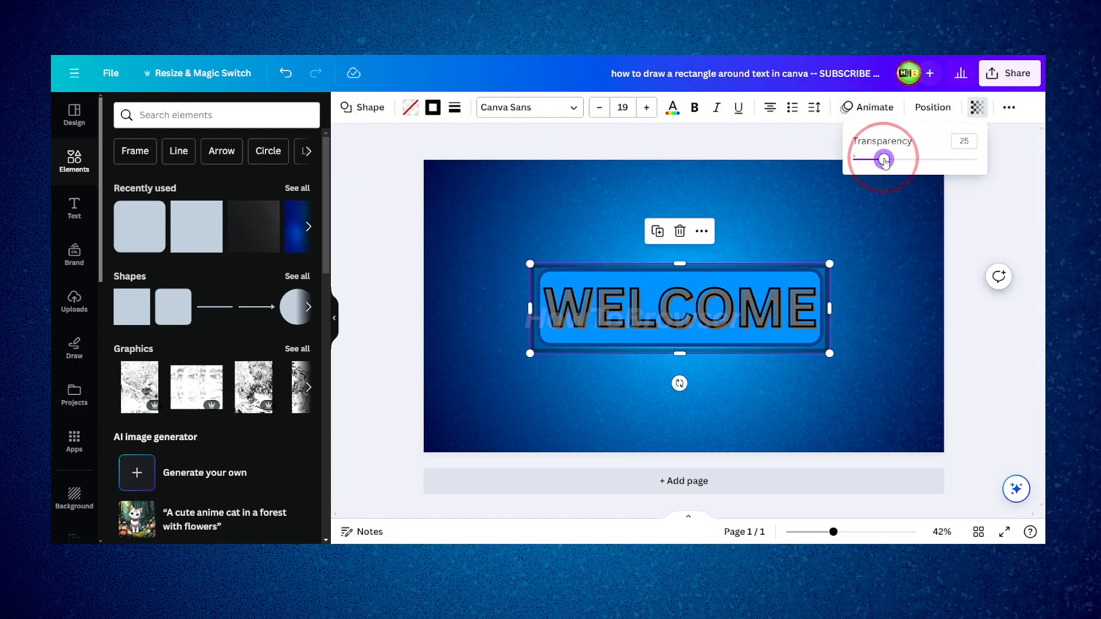
Move WELCOME lower and give the rounded rectangle's border the circular blue gradient of #00befa and #000f4d.
left_click(765, 290)
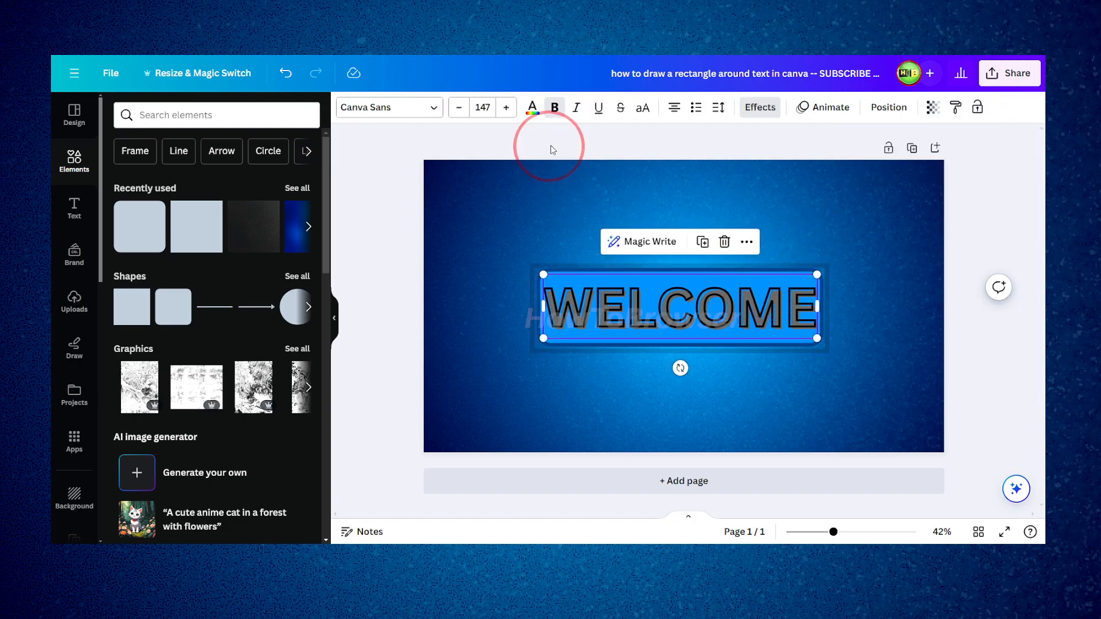
left_click(600, 299)
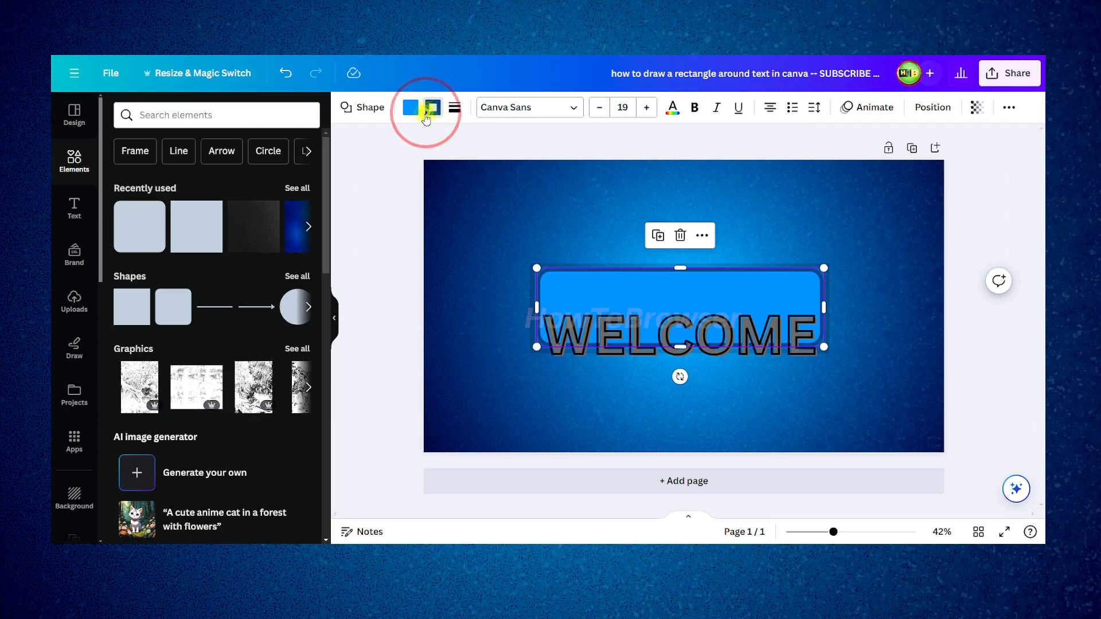
left_click(429, 116)
left_click(253, 188)
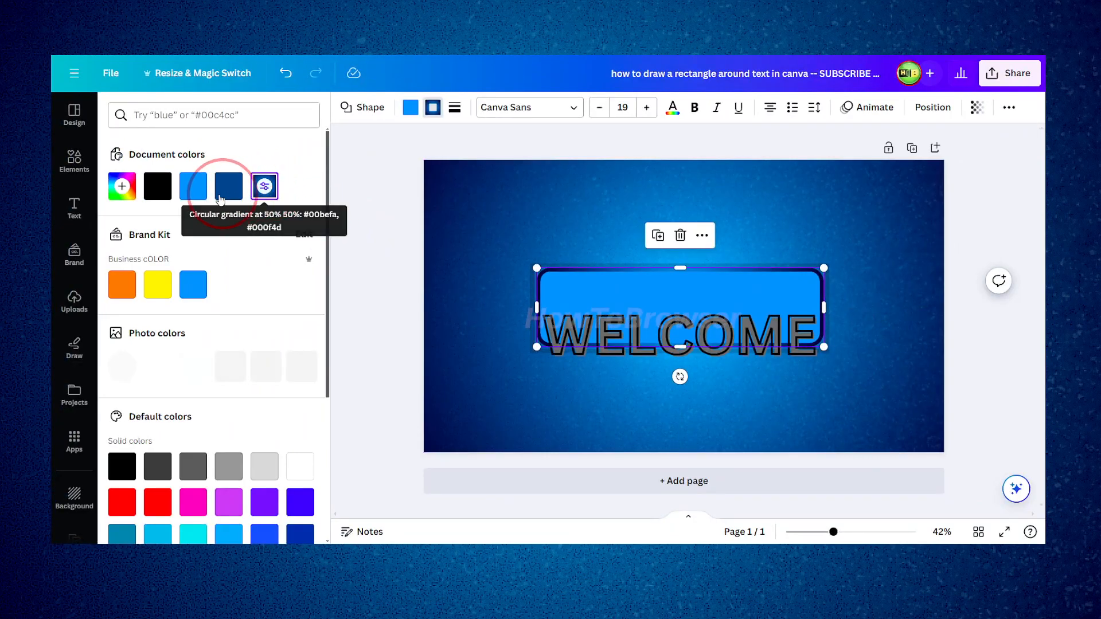
left_click(122, 186)
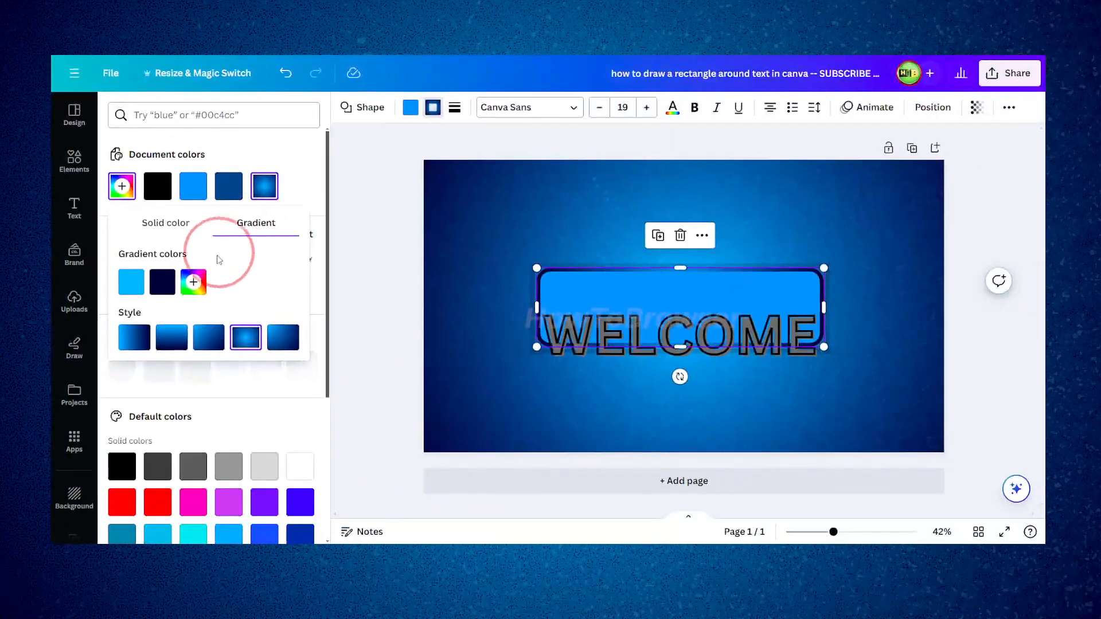
left_click(257, 339)
Move the rounded rectangle down so it is centred behind WELCOME, and fill it with the circular blue document gradient.
left_click(536, 304)
left_click_drag(570, 276, 572, 318)
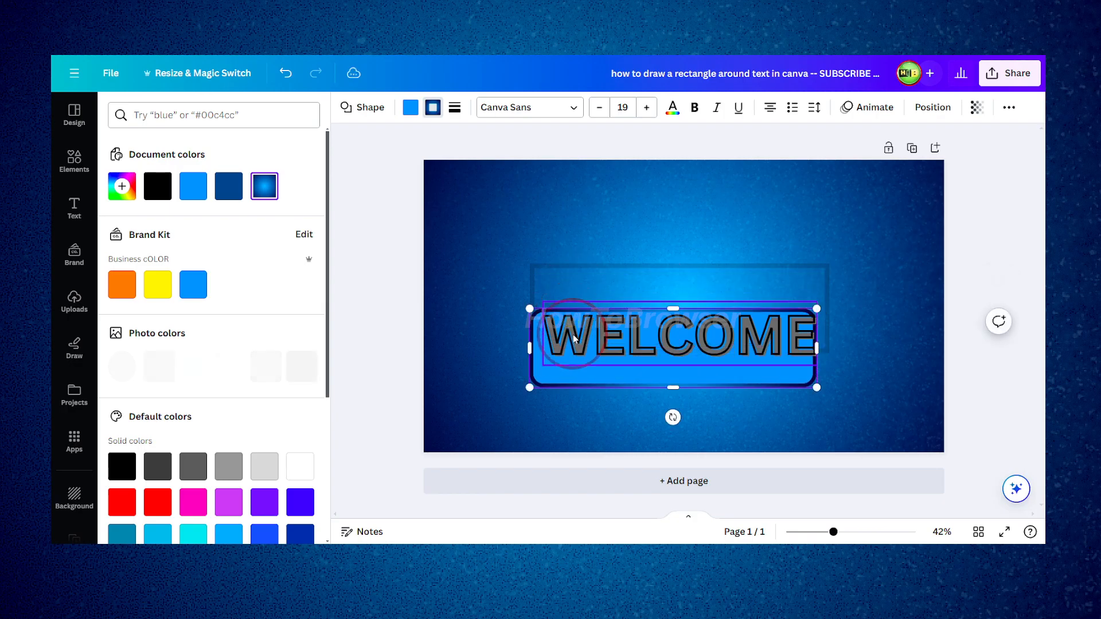
left_click(572, 361)
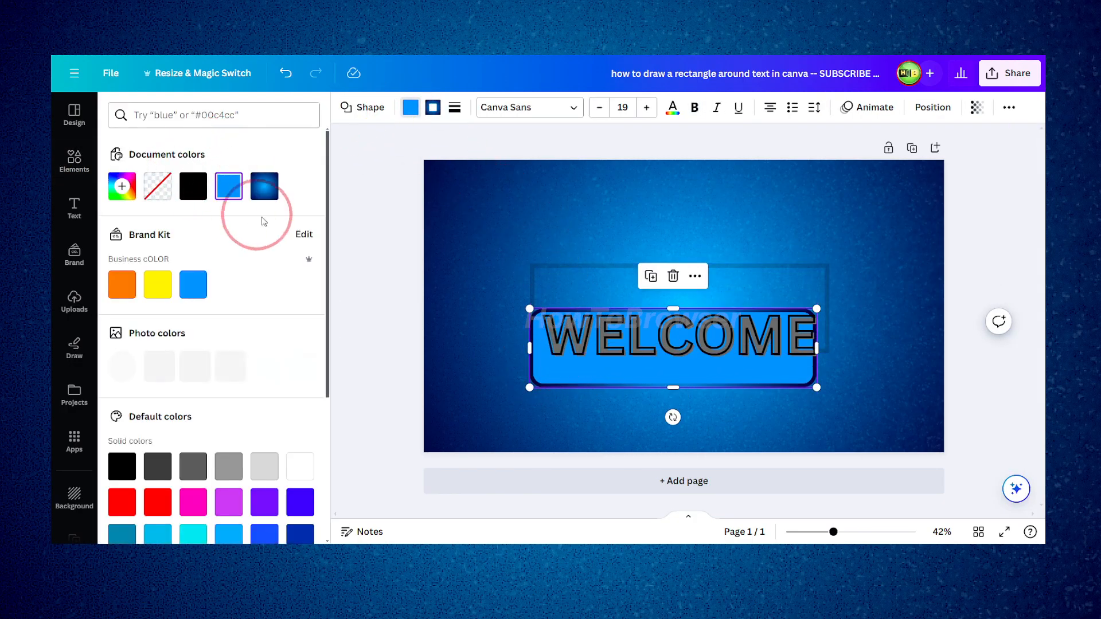
left_click(261, 187)
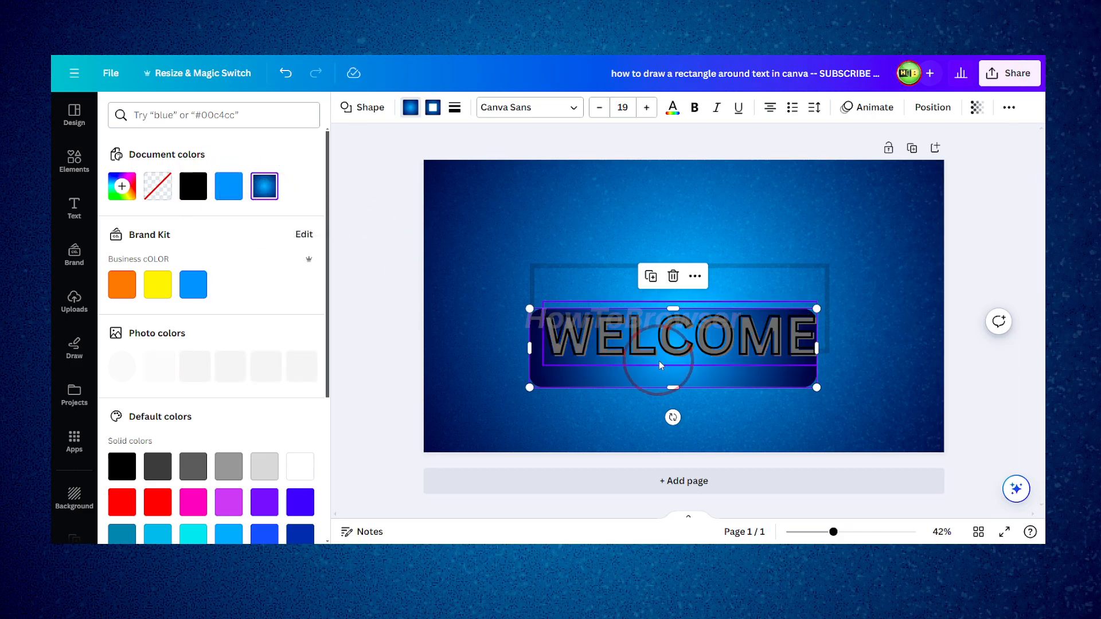
left_click_drag(667, 372, 666, 356)
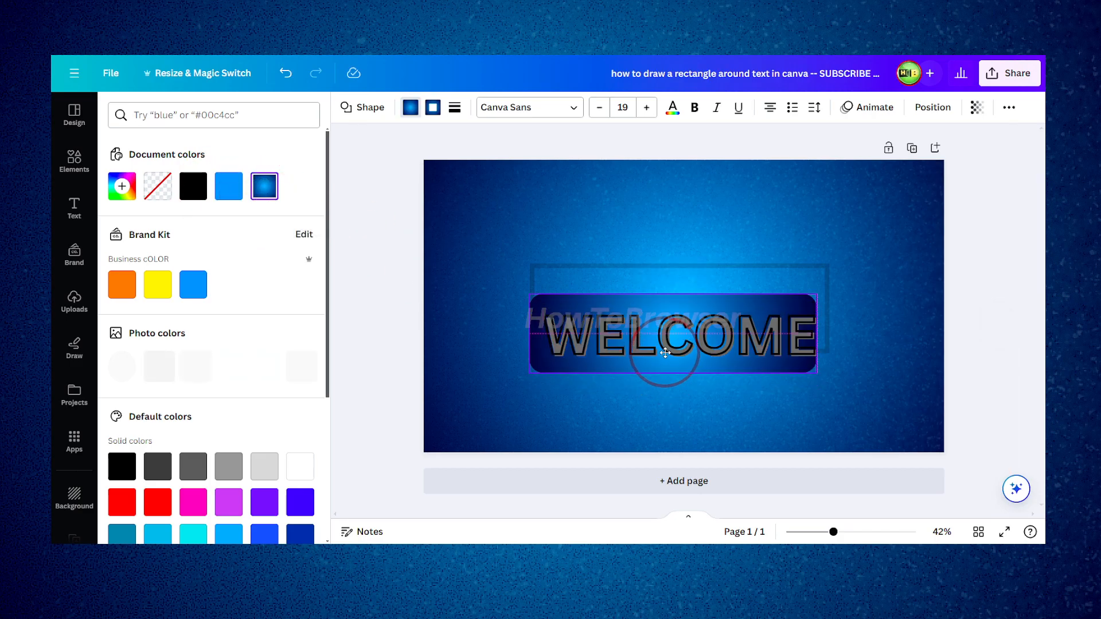
Open the rounded rectangle's fill gradient for editing.
left_click(130, 189)
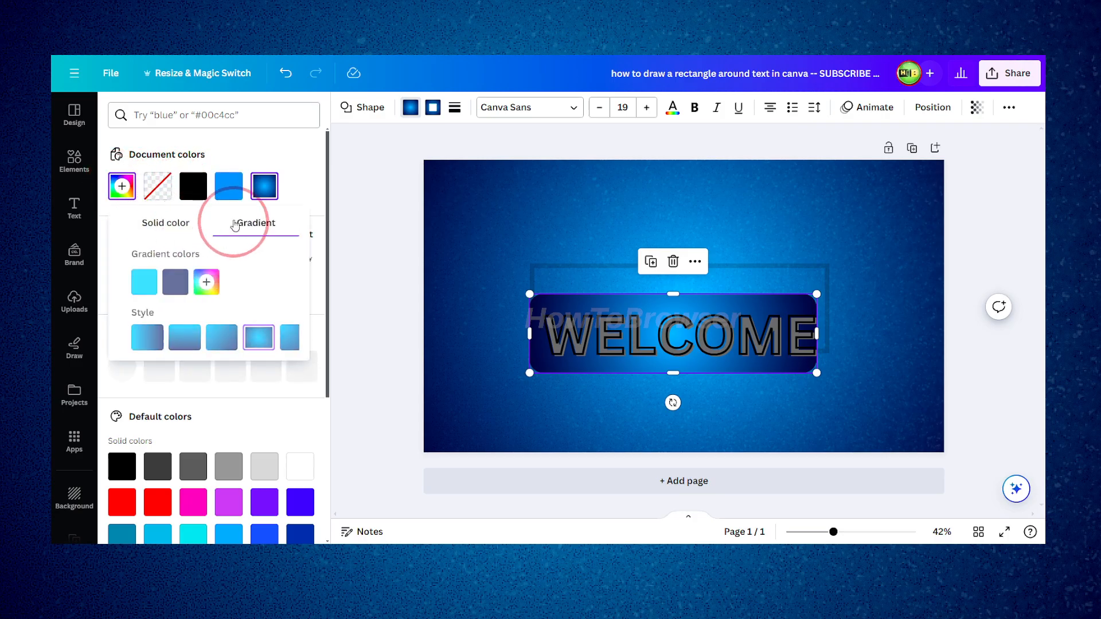